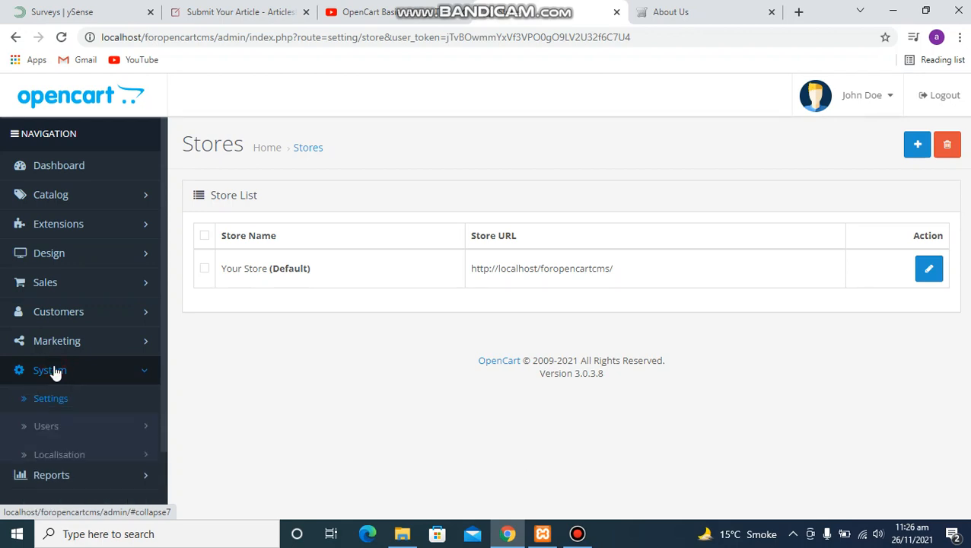
# - Open the default store's settings for editing and set its meta title to amazon
pyautogui.click(53, 400)
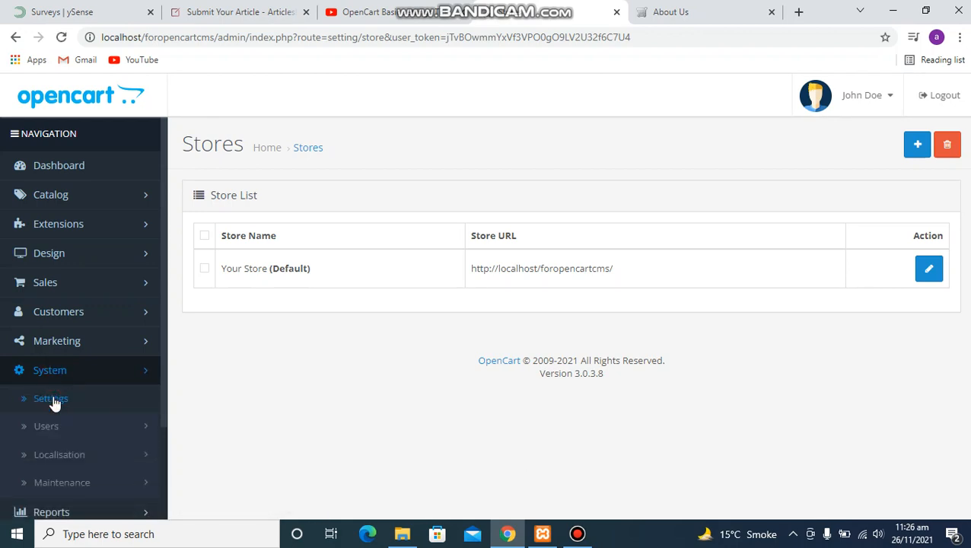
pyautogui.click(928, 268)
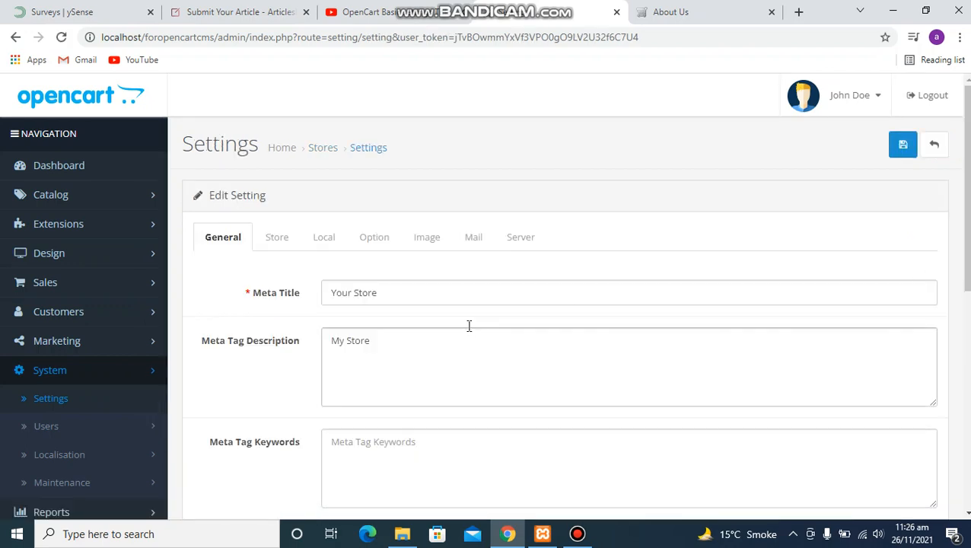
pyautogui.click(380, 292)
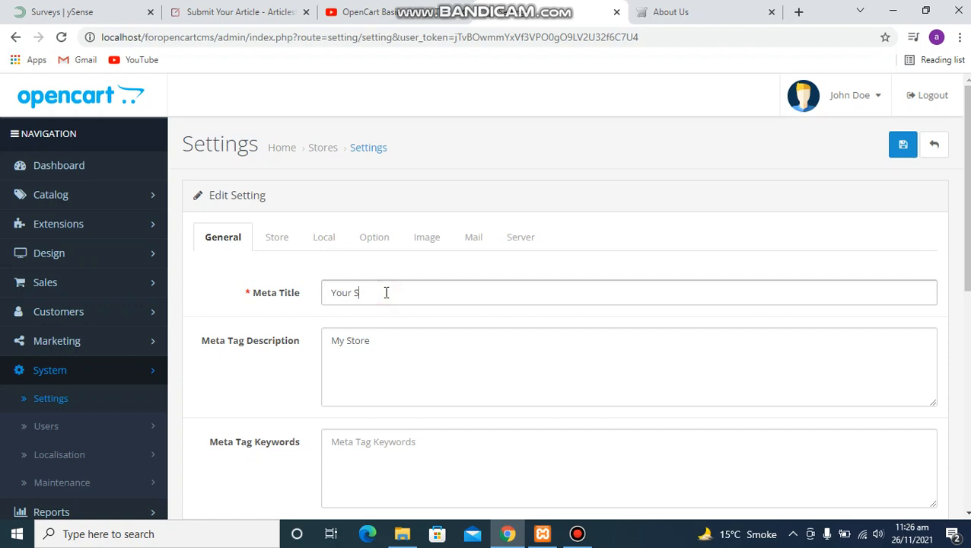
pyautogui.press('BackSpace')
pyautogui.press('BackSpace')
pyautogui.press('BackSpace')
pyautogui.write('a')
# - Copy the meta title amazon into the meta tag description, replacing its text, and into the meta tag keywords
pyautogui.doubleClick(350, 295)
pyautogui.hotkey('ctrl', 'c')
pyautogui.tripleClick(346, 336)
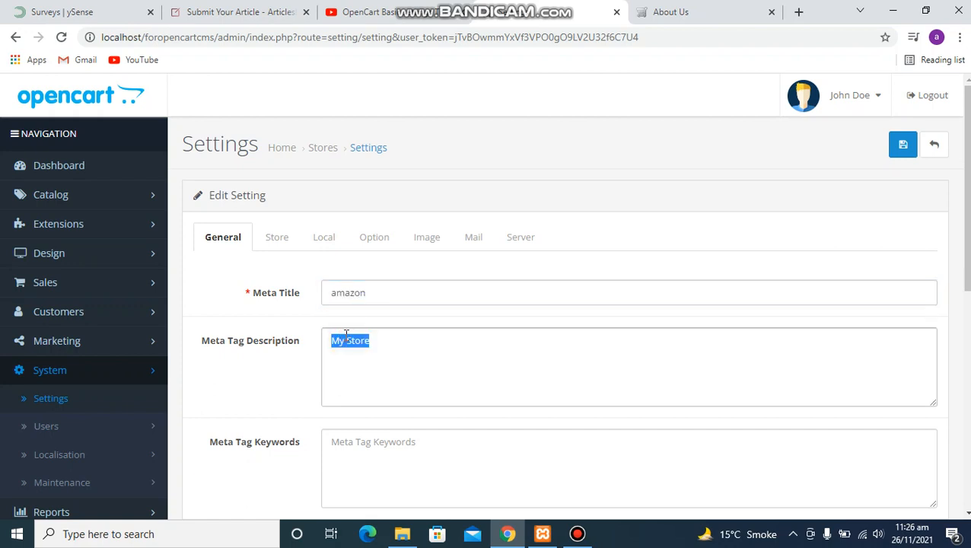
pyautogui.hotkey('ctrl', 'v')
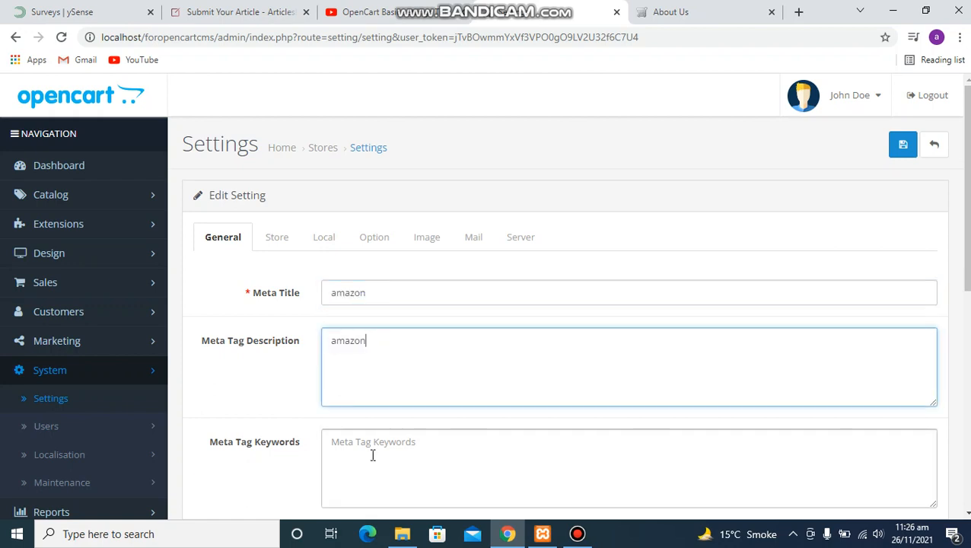
pyautogui.click(372, 455)
pyautogui.hotkey('ctrl', 'v')
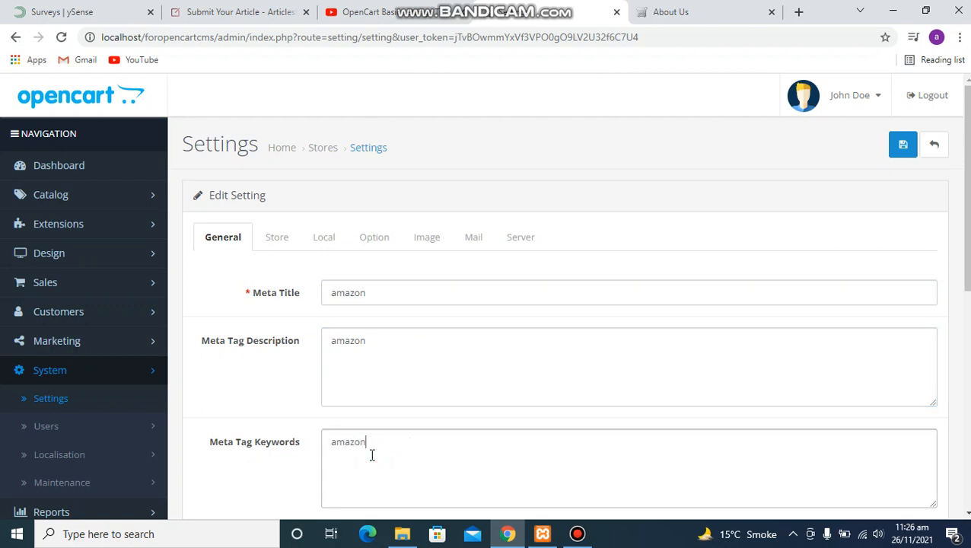
# - Check the theme choices and the default layout choices in the general settings
pyautogui.scroll(-3, 535, 416)
pyautogui.scroll(-3, 535, 416)
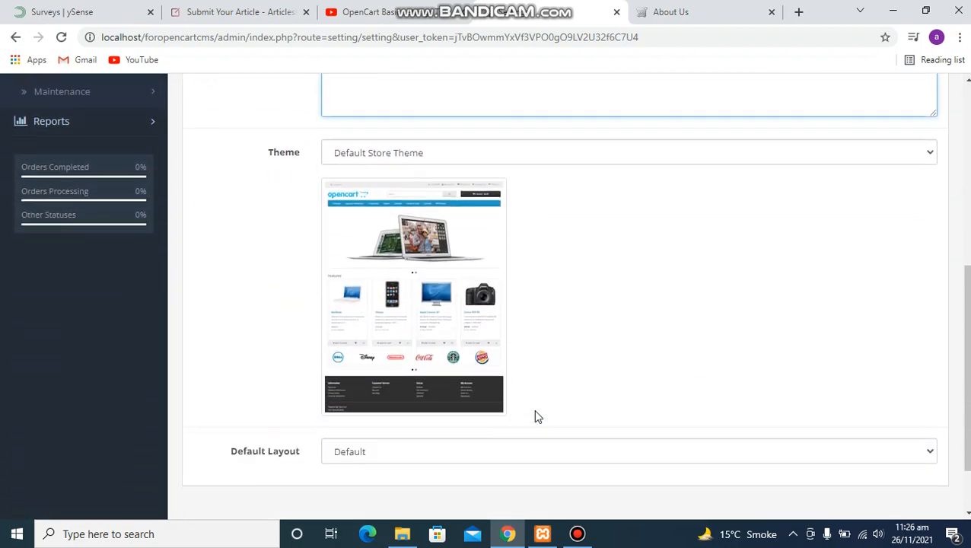
pyautogui.click(599, 111)
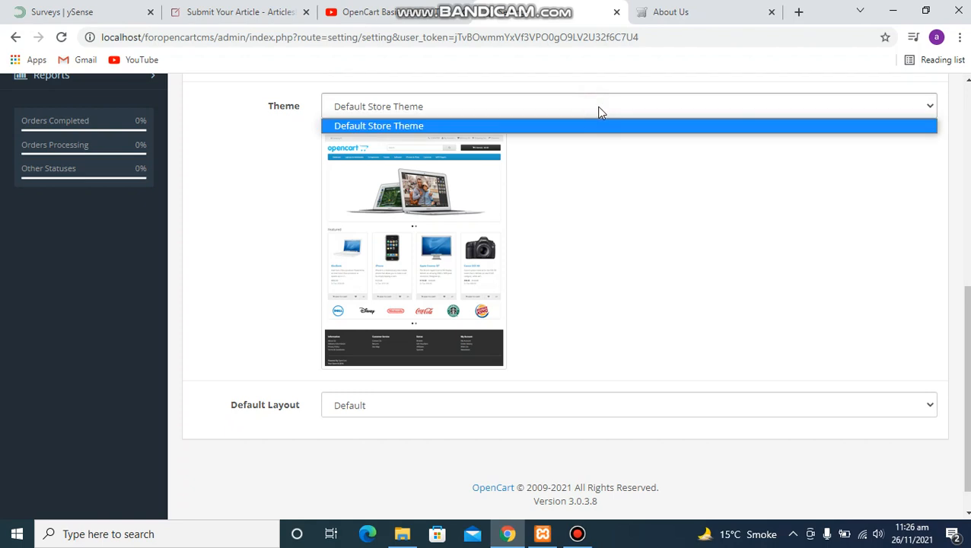
pyautogui.click(599, 112)
pyautogui.scroll(-1, 589, 280)
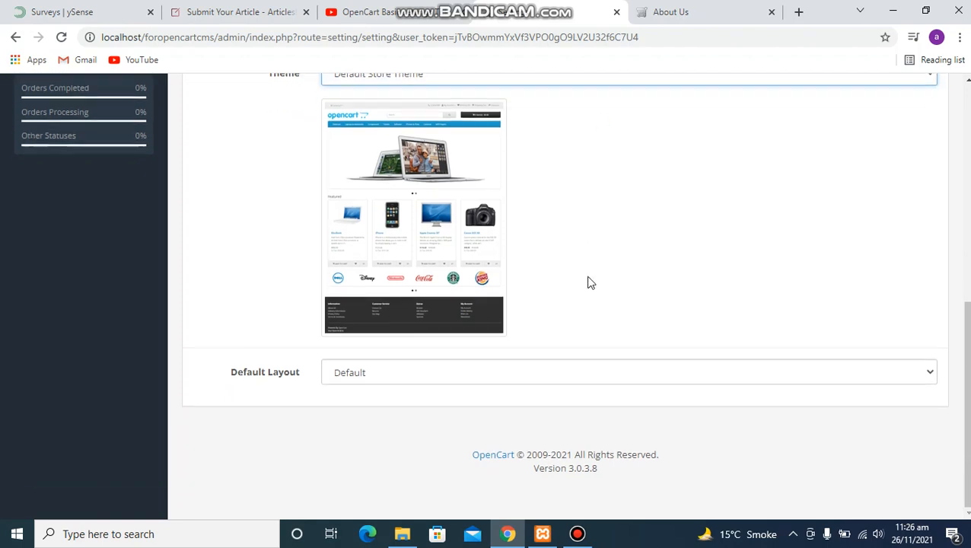
pyautogui.click(517, 380)
pyautogui.click(517, 380)
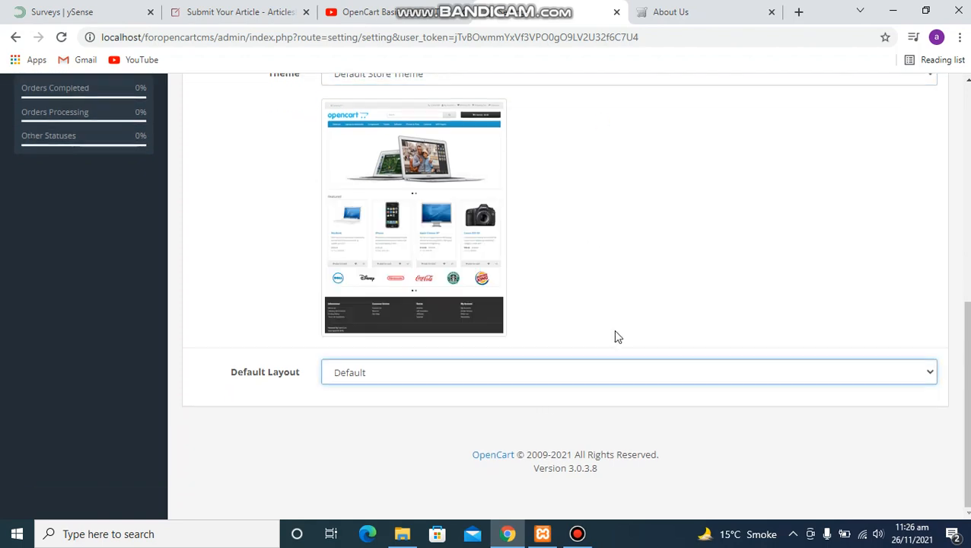
# - Set the store name to Amazon in the store details
pyautogui.scroll(10, 615, 334)
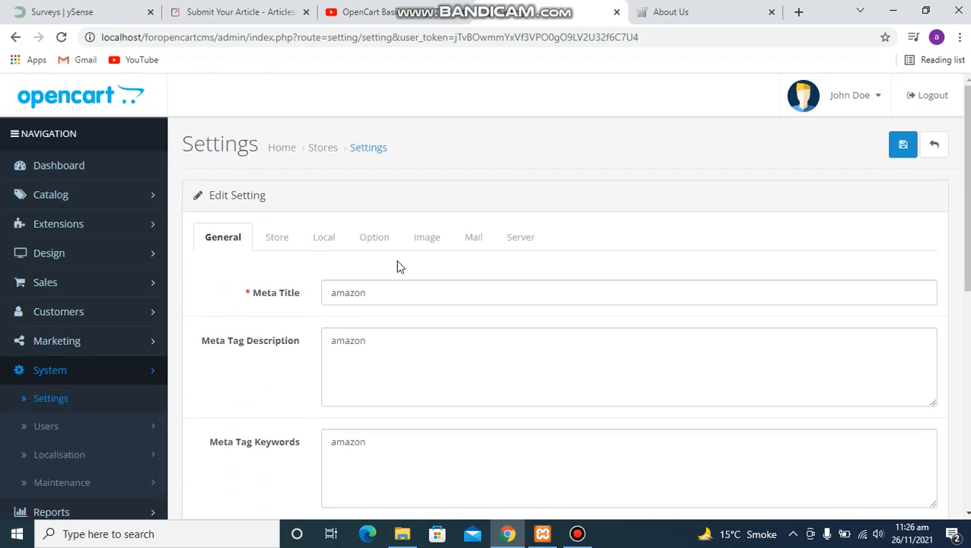
pyautogui.click(276, 240)
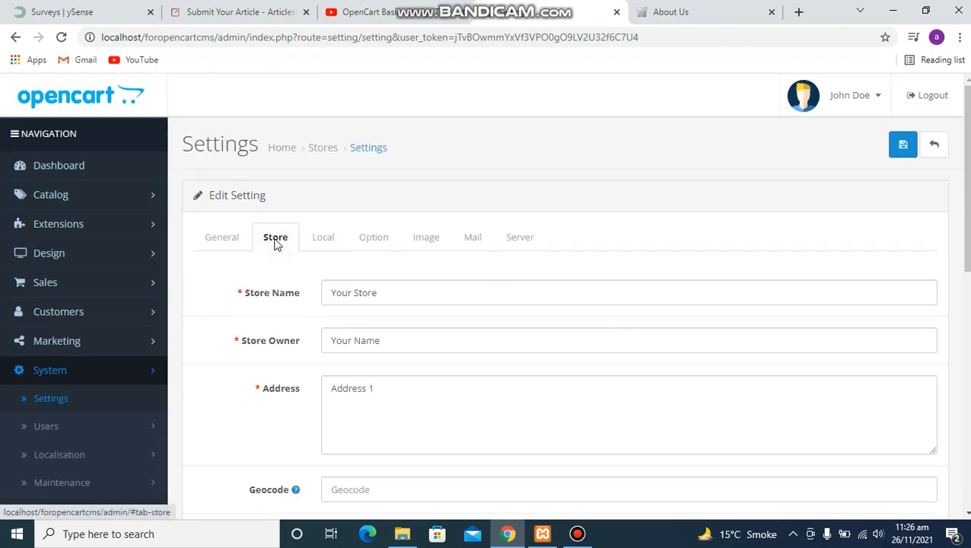
pyautogui.tripleClick(337, 294)
pyautogui.write('Amazon')
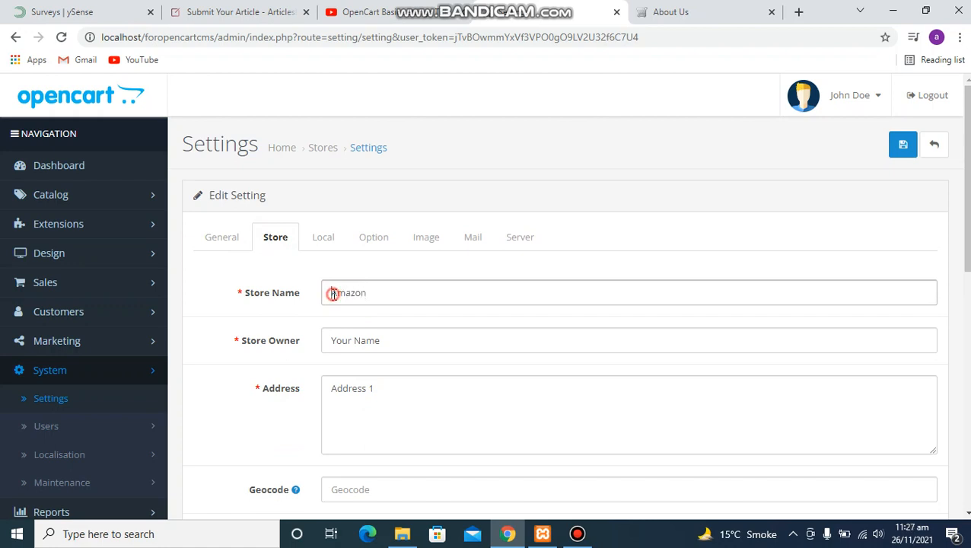
pyautogui.doubleClick(335, 295)
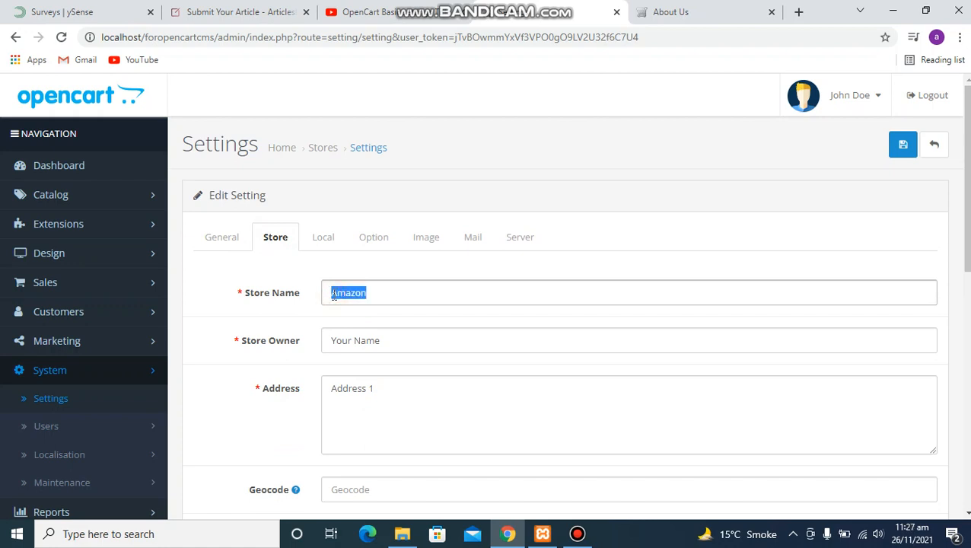
# - Replace the placeholder store owner with the owner's name and the placeholder address with the store's address
pyautogui.tripleClick(338, 338)
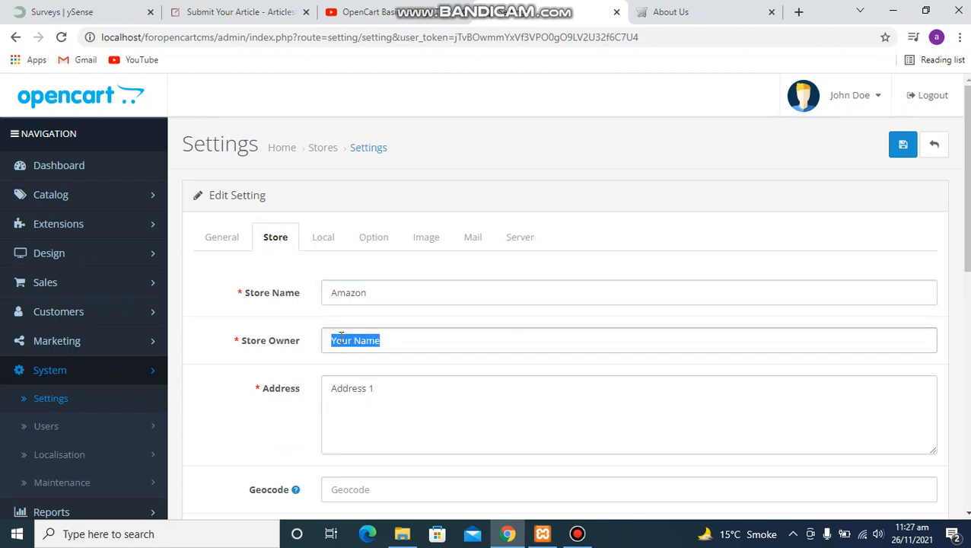
pyautogui.write('Akhzar')
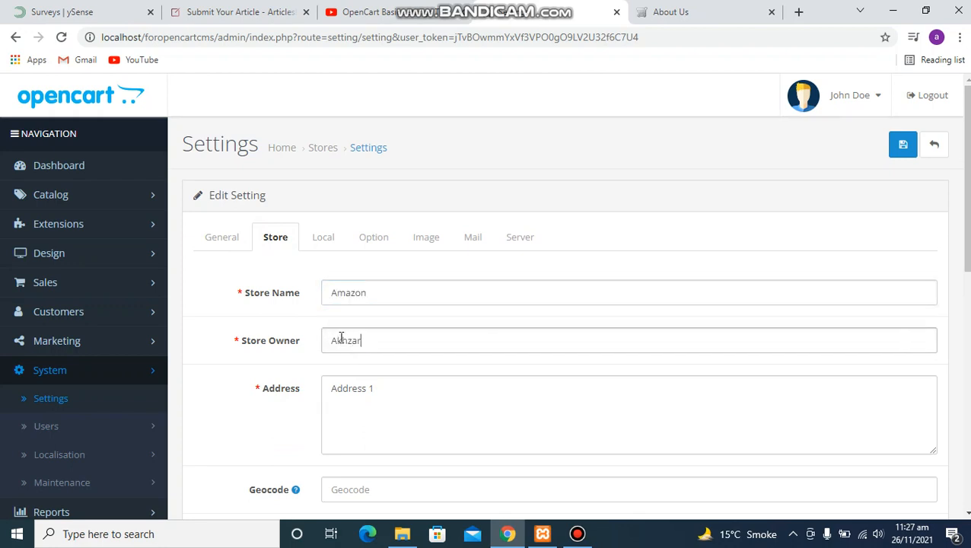
pyautogui.tripleClick(350, 393)
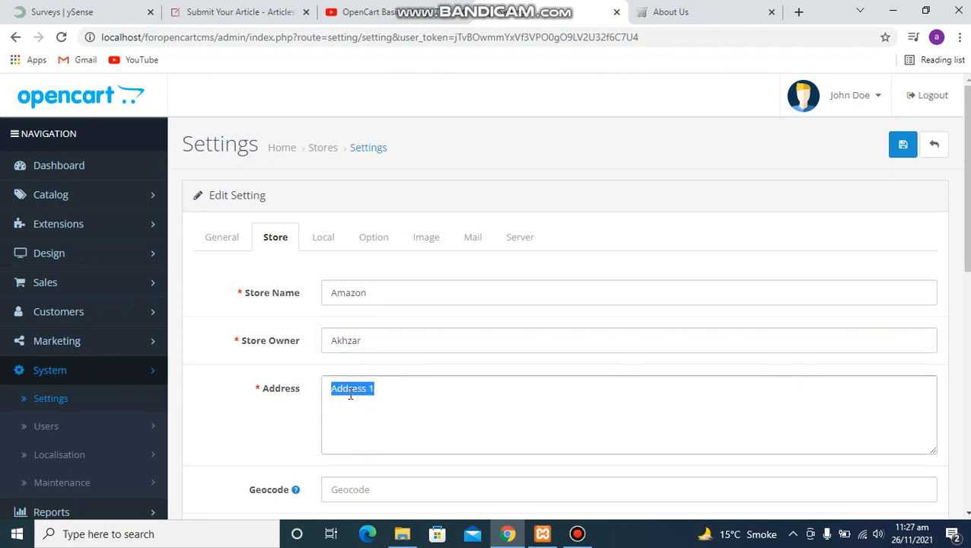
pyautogui.write('Amazon Store Hafeez Center')
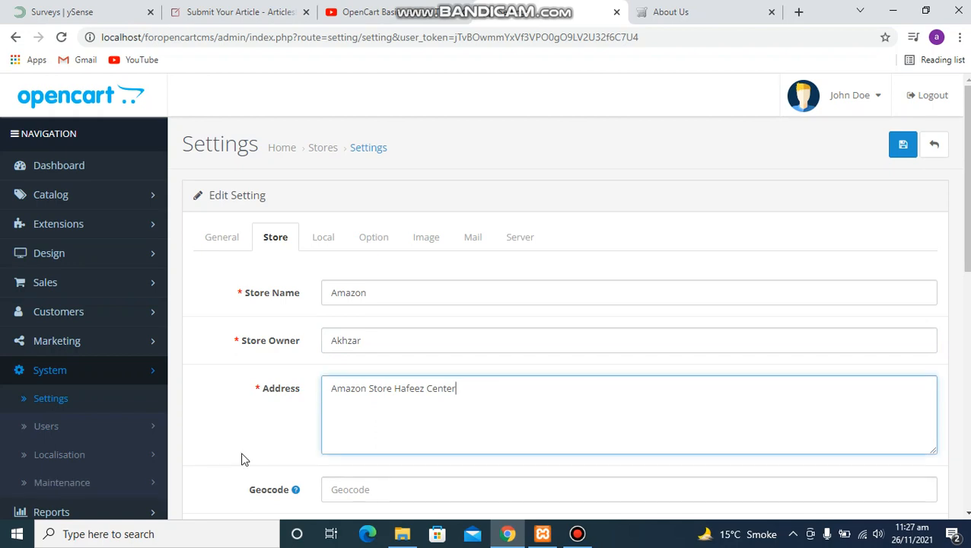
# - Review the store's e-mail, telephone, image, opening times and comment fields
pyautogui.scroll(-4, 245, 458)
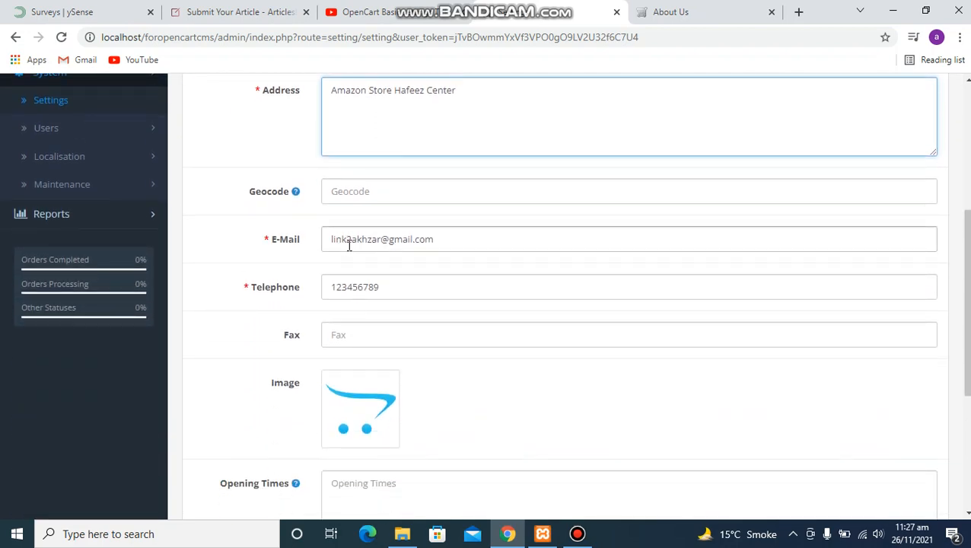
pyautogui.tripleClick(348, 242)
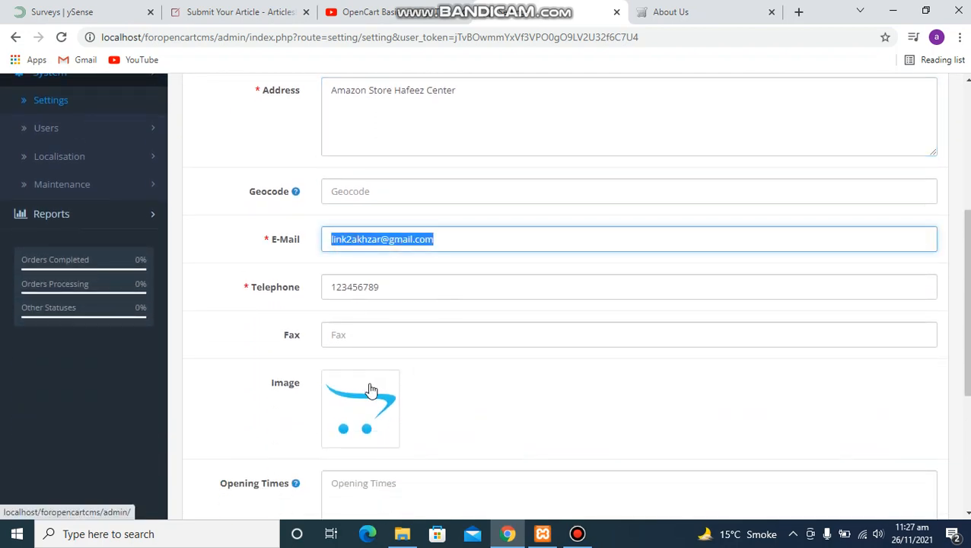
pyautogui.click(369, 387)
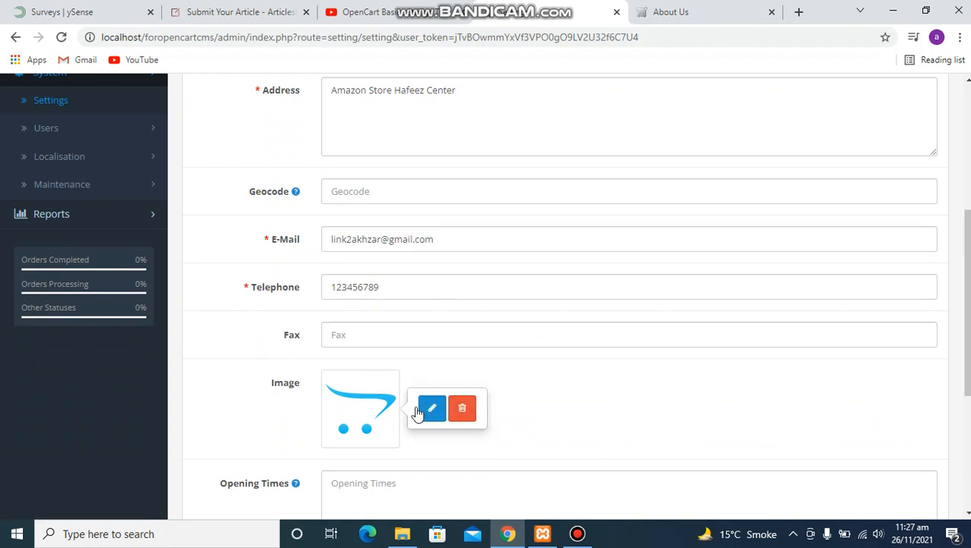
pyautogui.click(622, 404)
pyautogui.click(643, 386)
pyautogui.scroll(-1, 645, 387)
pyautogui.scroll(-4, 645, 393)
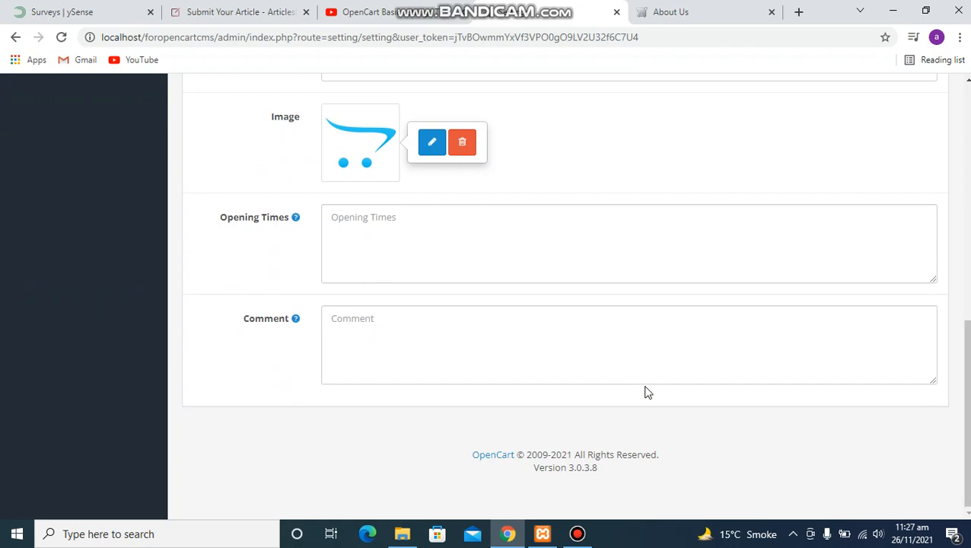
# - Set the store's country to Pakistan and its region to Punjab in the local settings
pyautogui.scroll(8, 644, 393)
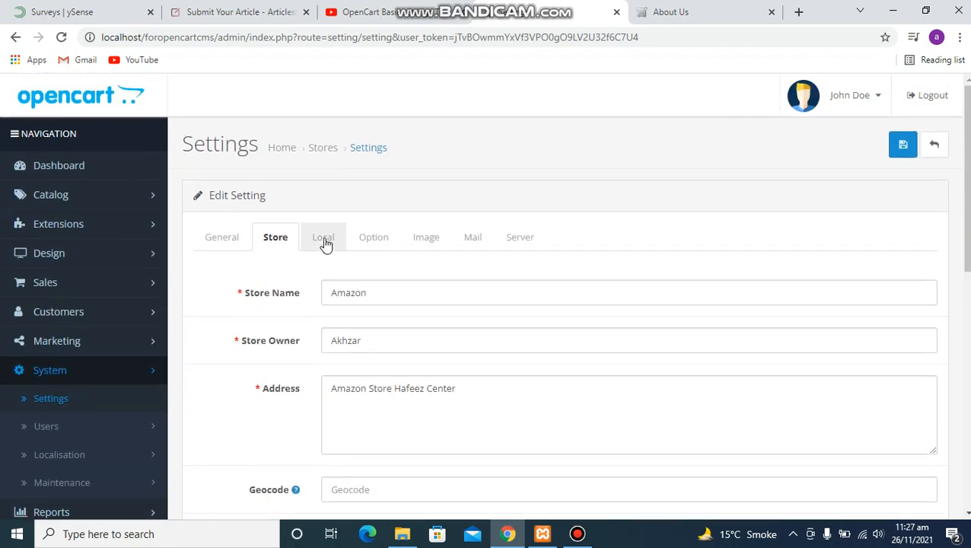
pyautogui.click(324, 241)
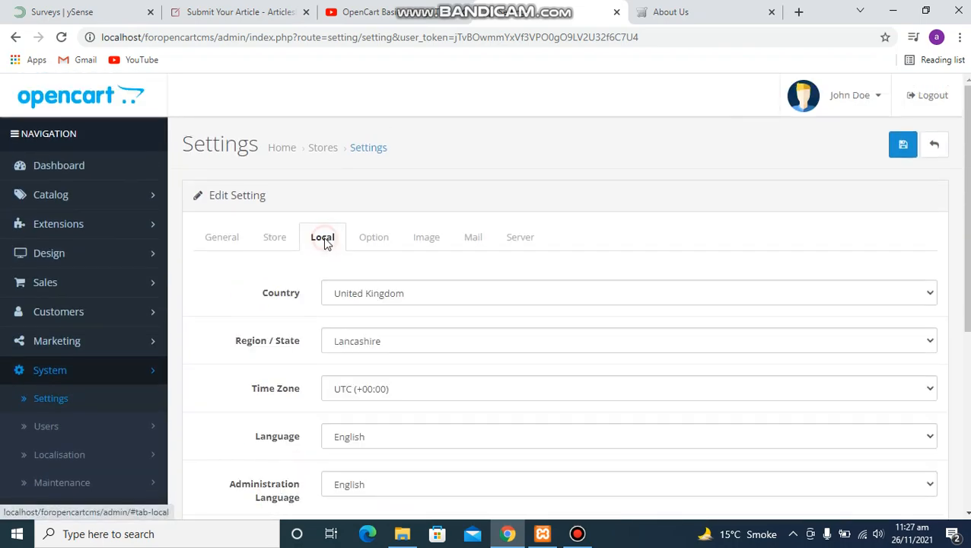
pyautogui.click(500, 303)
pyautogui.press('p')
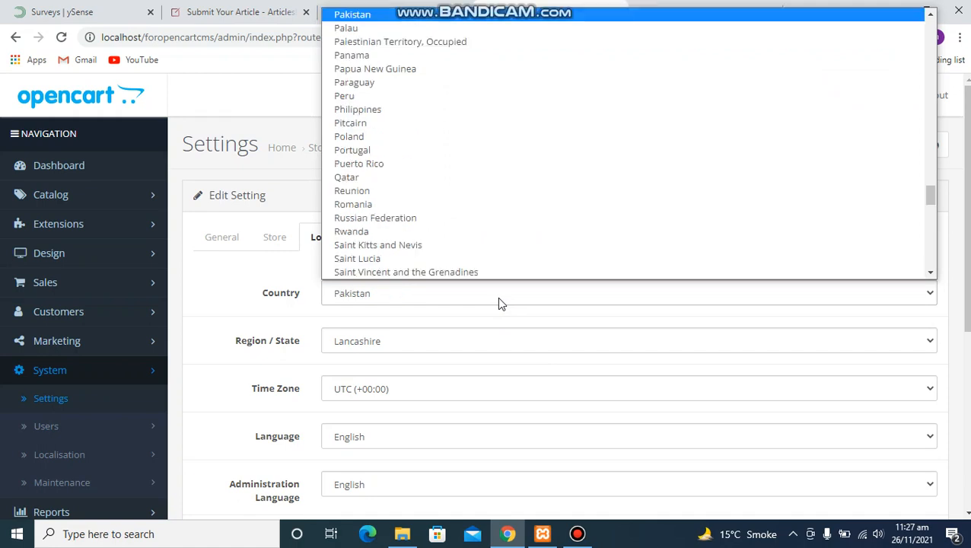
pyautogui.press('Return')
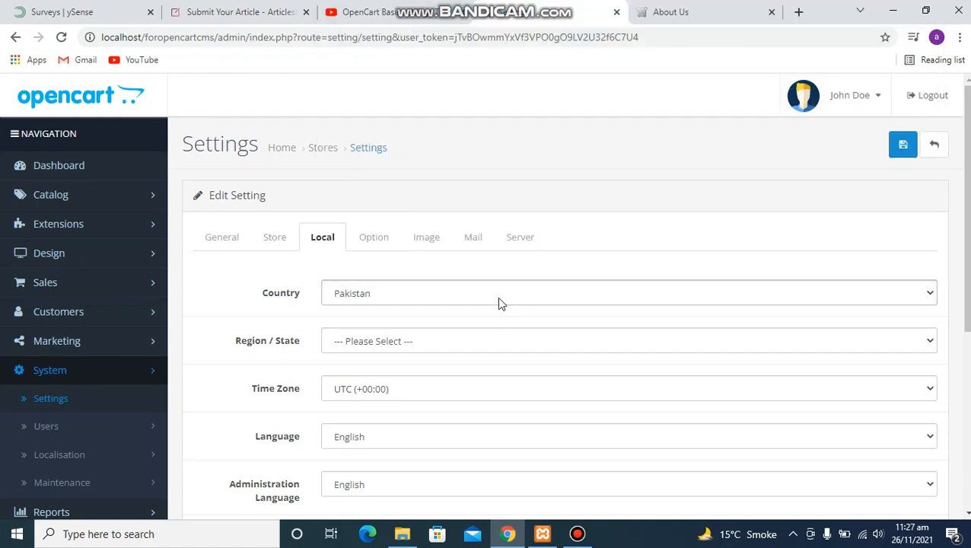
pyautogui.click(452, 340)
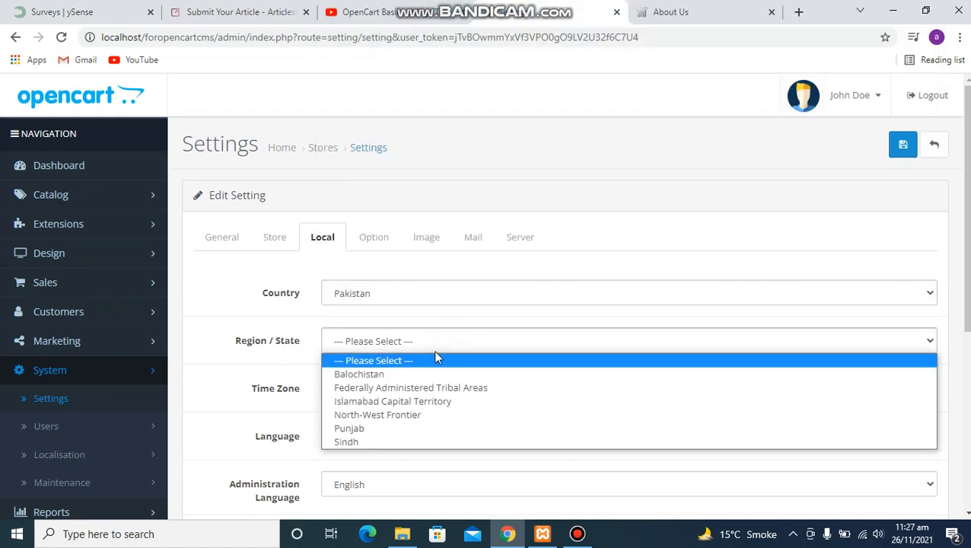
pyautogui.click(386, 428)
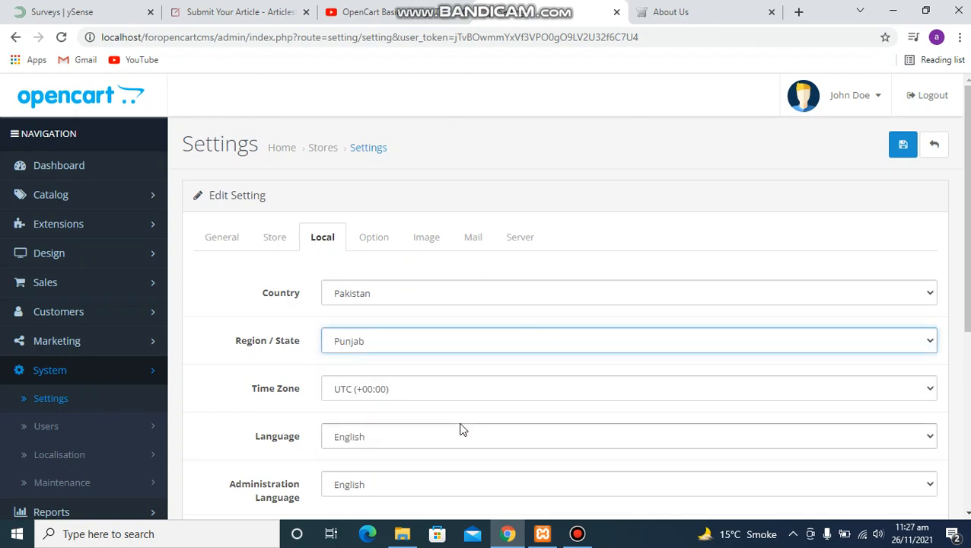
# - Review the available languages and currencies and the length and weight classes in the local settings
pyautogui.scroll(-4, 460, 430)
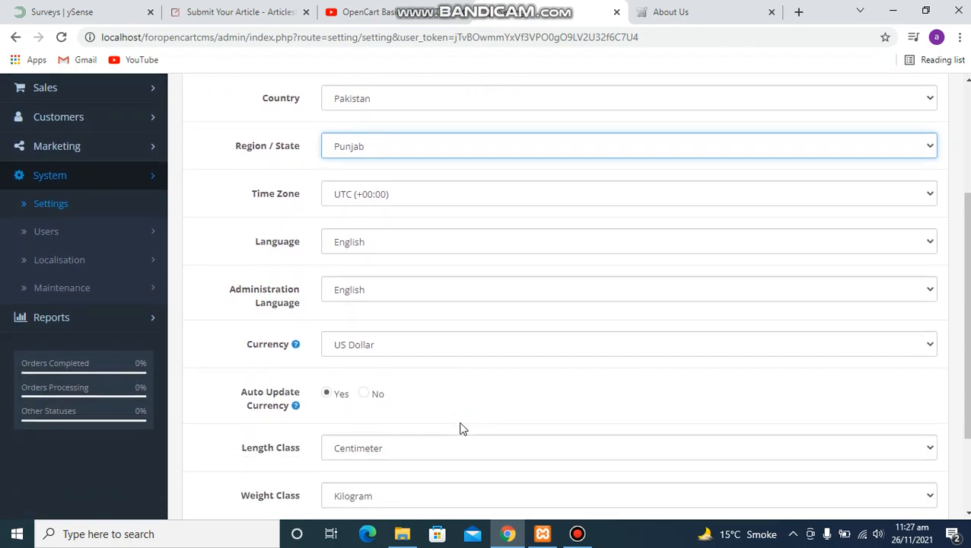
pyautogui.click(484, 239)
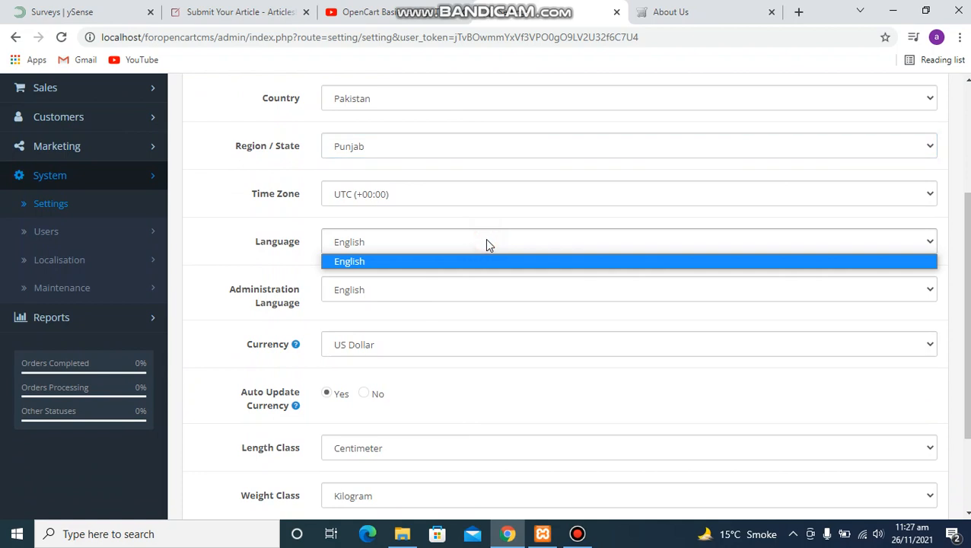
pyautogui.click(487, 245)
pyautogui.click(449, 344)
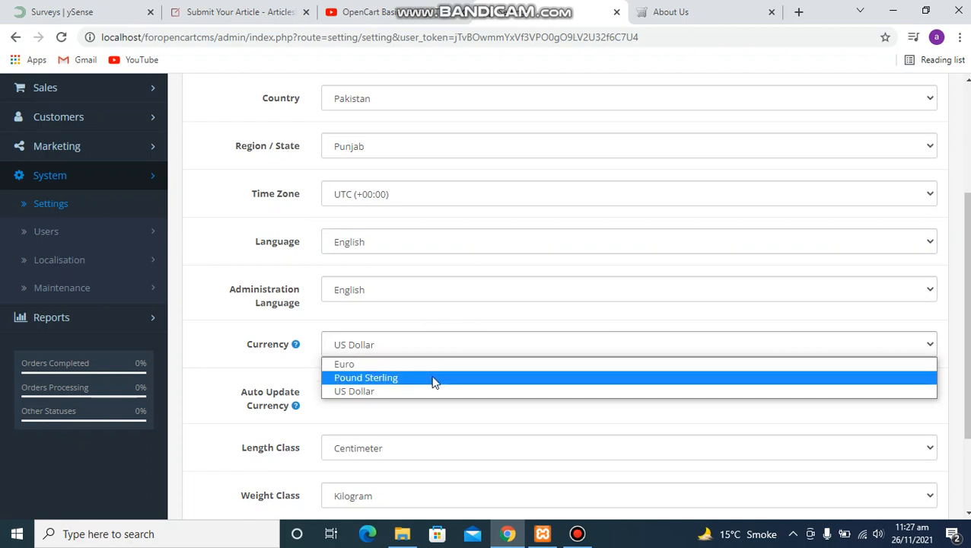
pyautogui.click(222, 365)
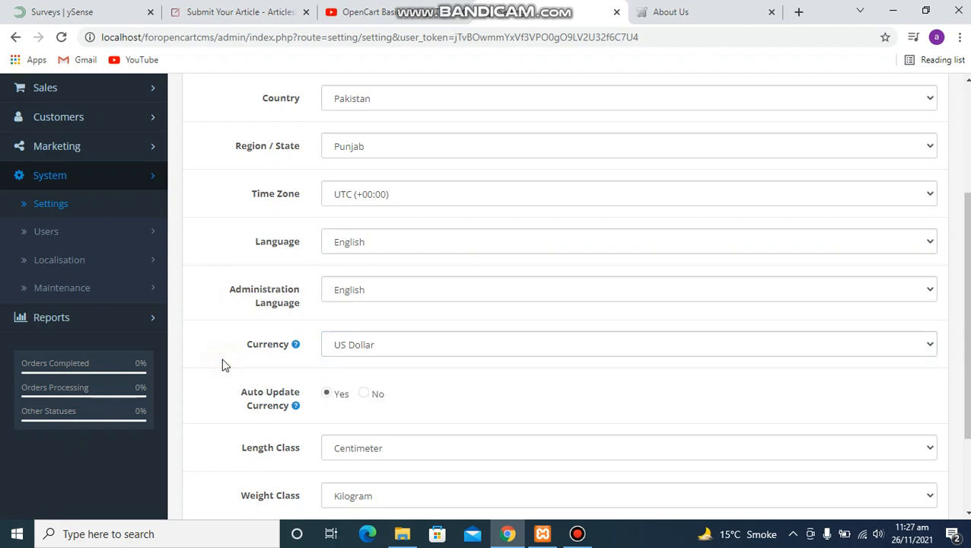
pyautogui.scroll(-3, 222, 366)
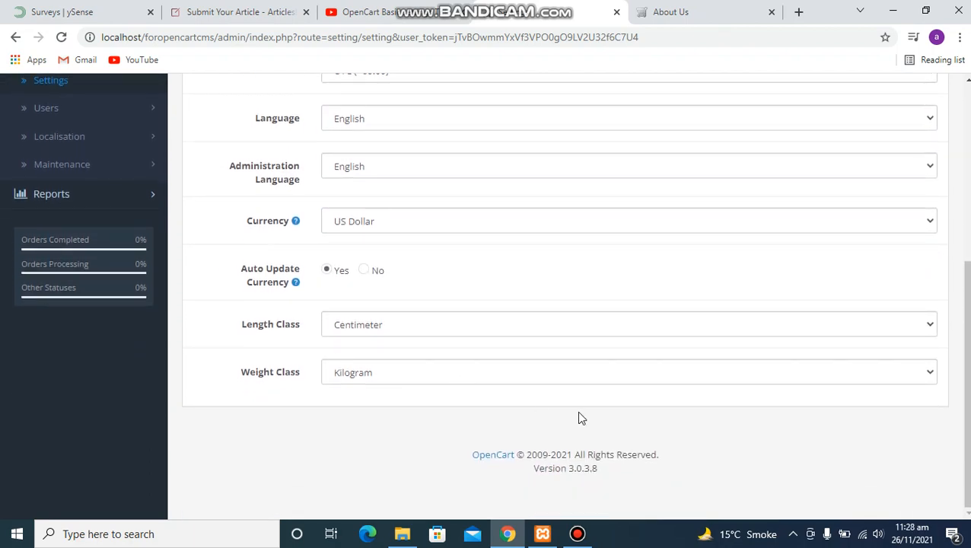
# - Review the product, review, voucher and tax options in the store's option settings and save the store settings
pyautogui.scroll(5, 579, 417)
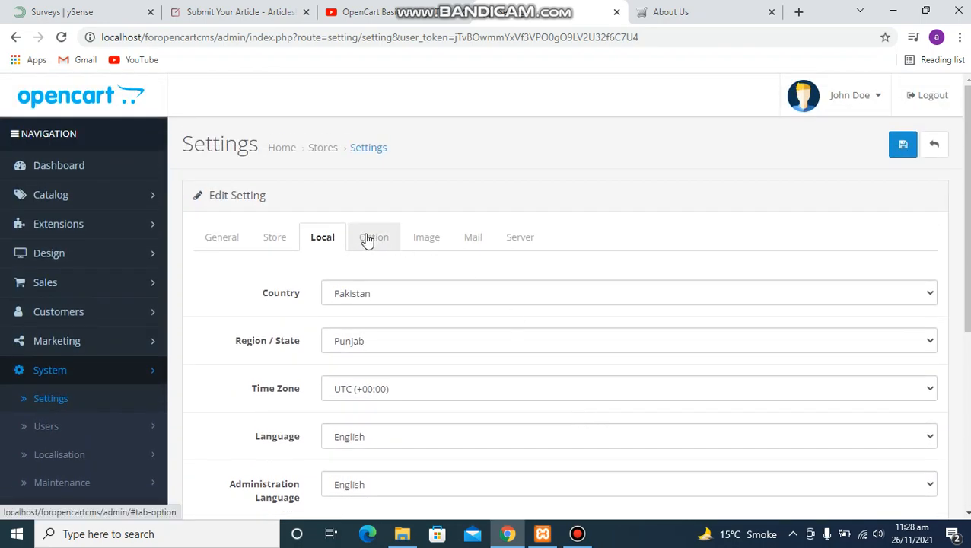
pyautogui.click(367, 239)
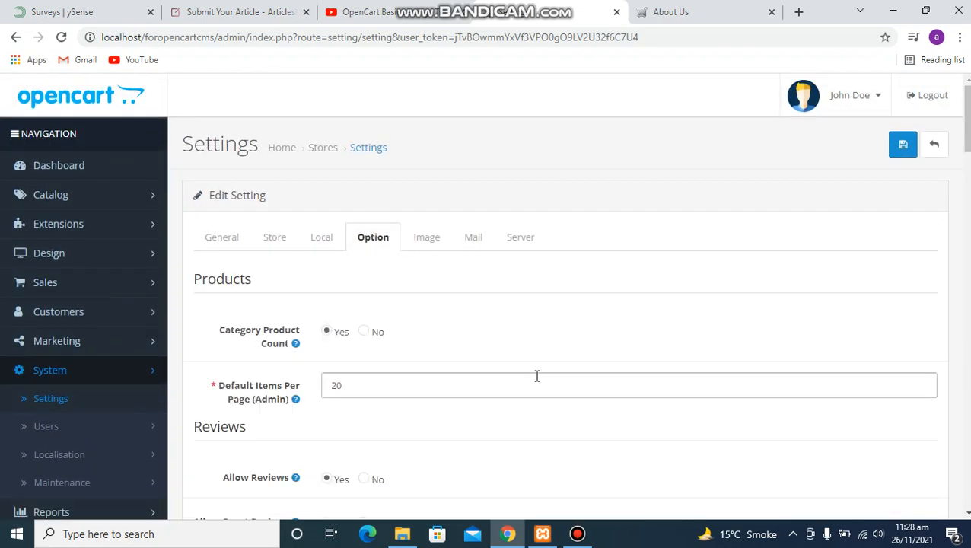
pyautogui.scroll(-6, 536, 376)
pyautogui.scroll(-3, 537, 376)
pyautogui.scroll(6, 537, 375)
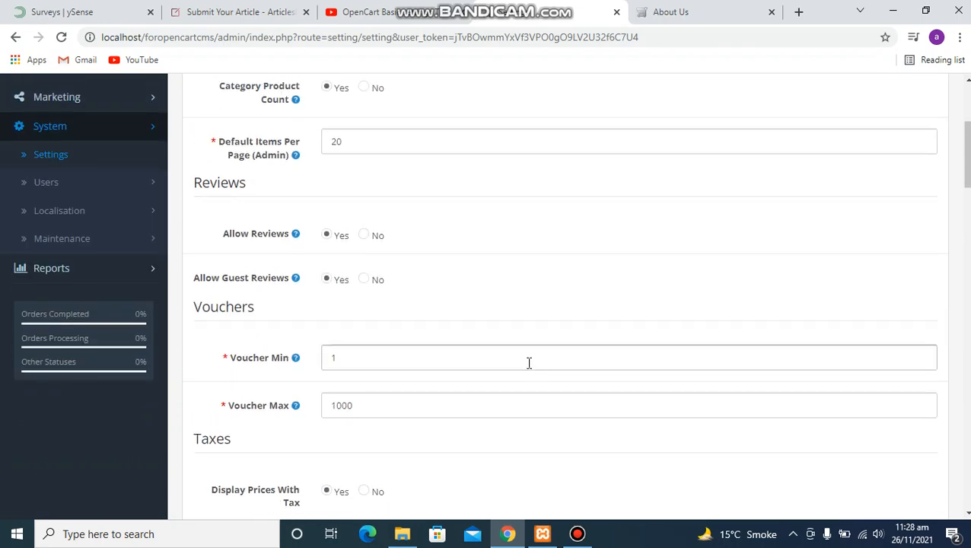
pyautogui.scroll(-2, 529, 363)
pyautogui.scroll(5, 526, 369)
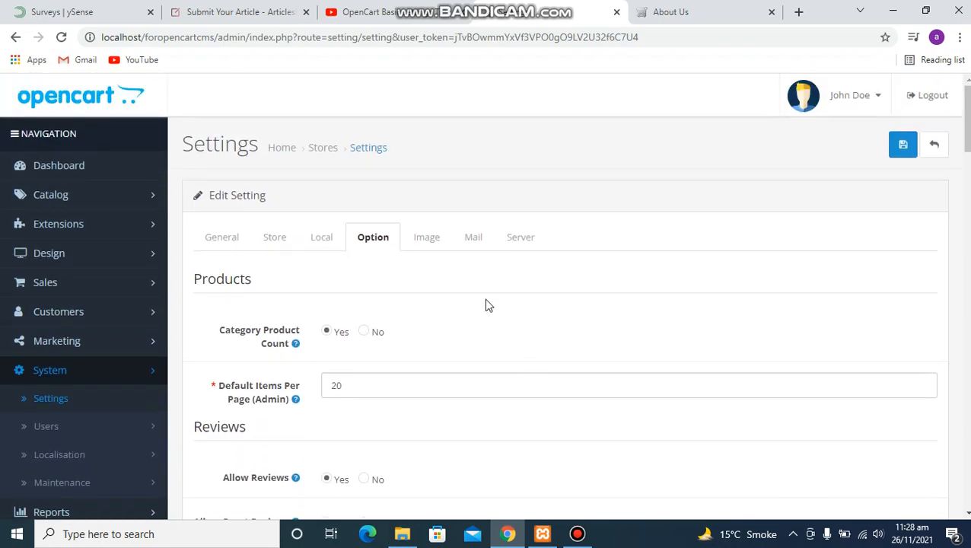
pyautogui.click(905, 155)
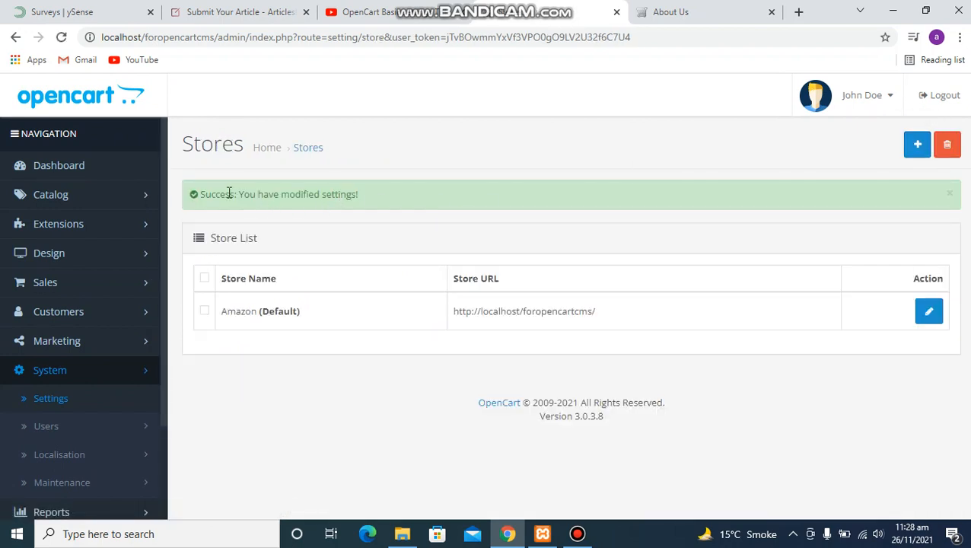
# - Open the Amazon storefront from the admin and compare it with the already open About Us page
pyautogui.click(887, 94)
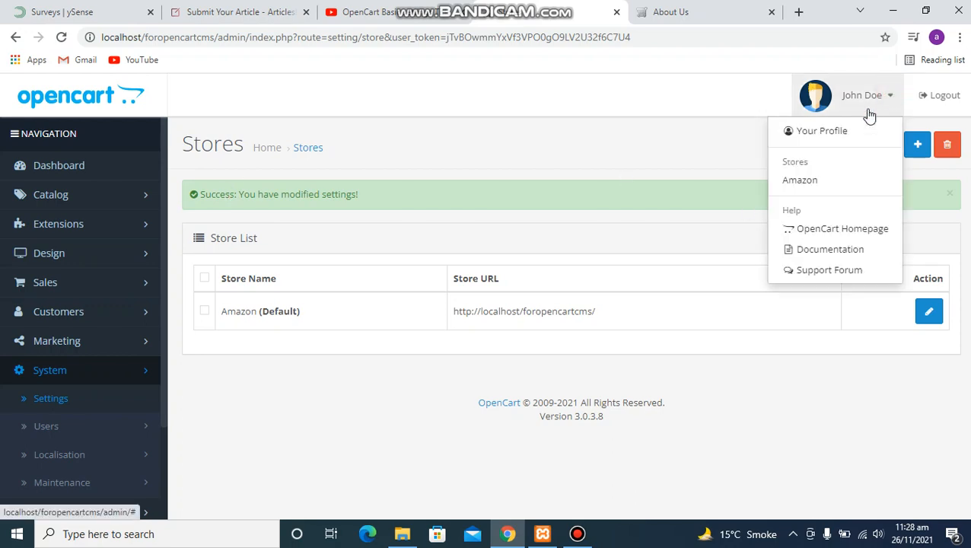
pyautogui.click(794, 183)
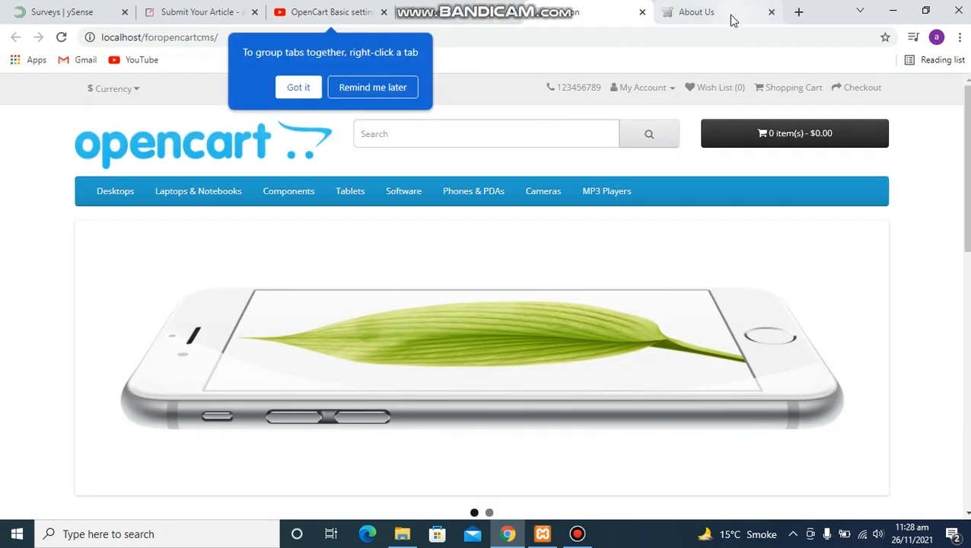
pyautogui.moveTo(733, 21); pyautogui.dragTo(710, 30)
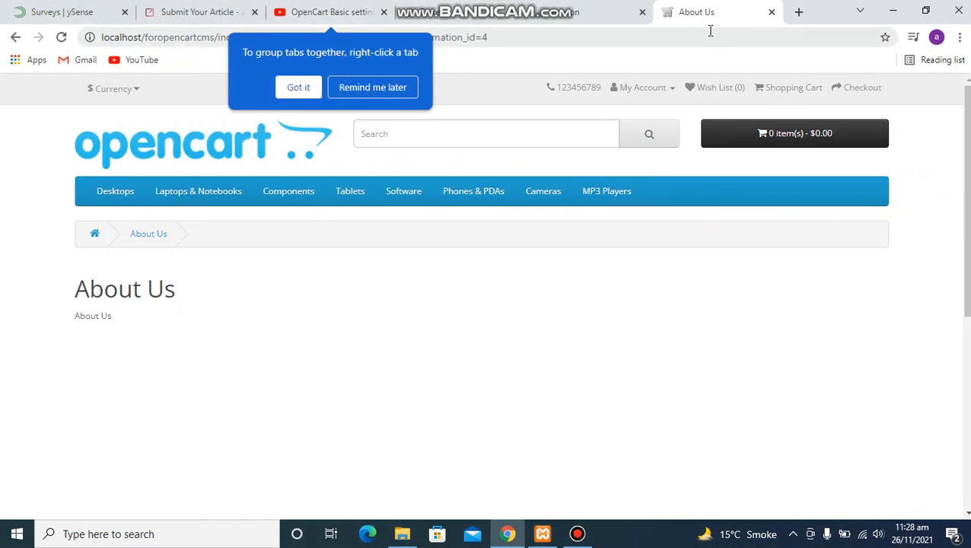
pyautogui.click(702, 38)
pyautogui.click(622, 17)
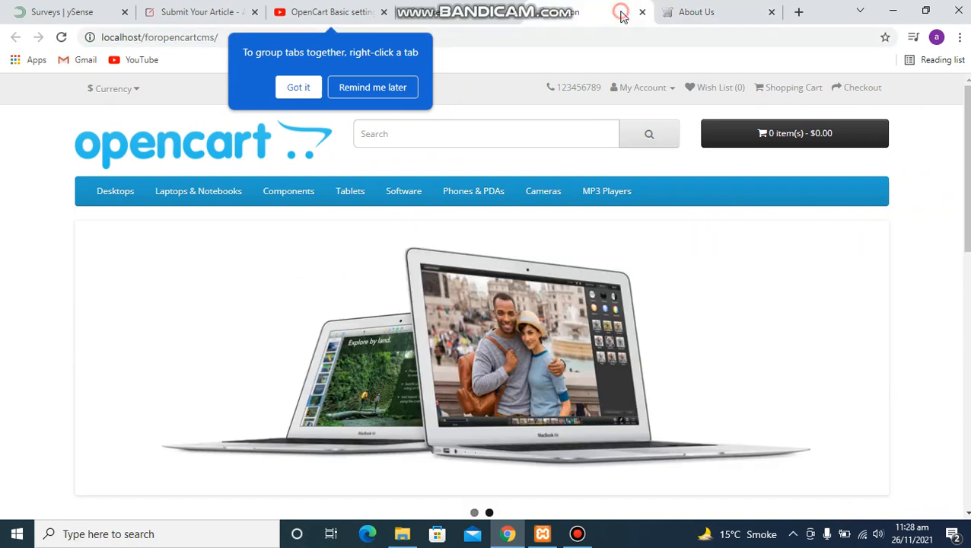
pyautogui.click(730, 18)
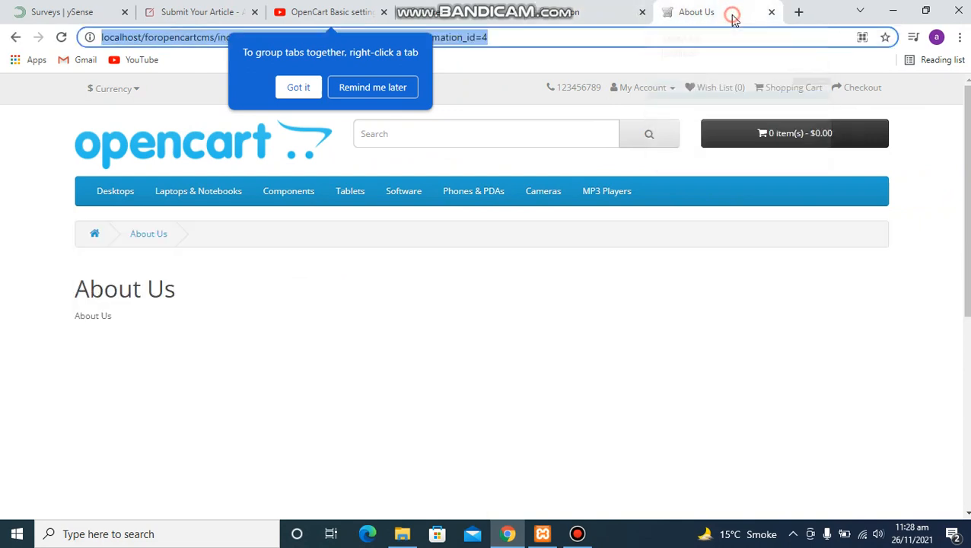
pyautogui.press('Return')
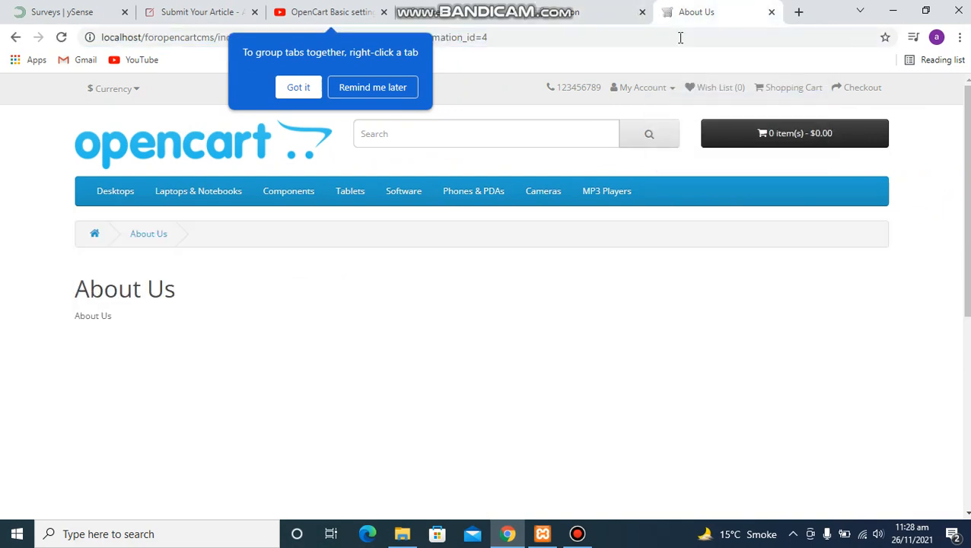
# - Replace the old About Us and storefront tabs with a freshly opened Amazon storefront, dismissing the tab-grouping tip
pyautogui.click(772, 14)
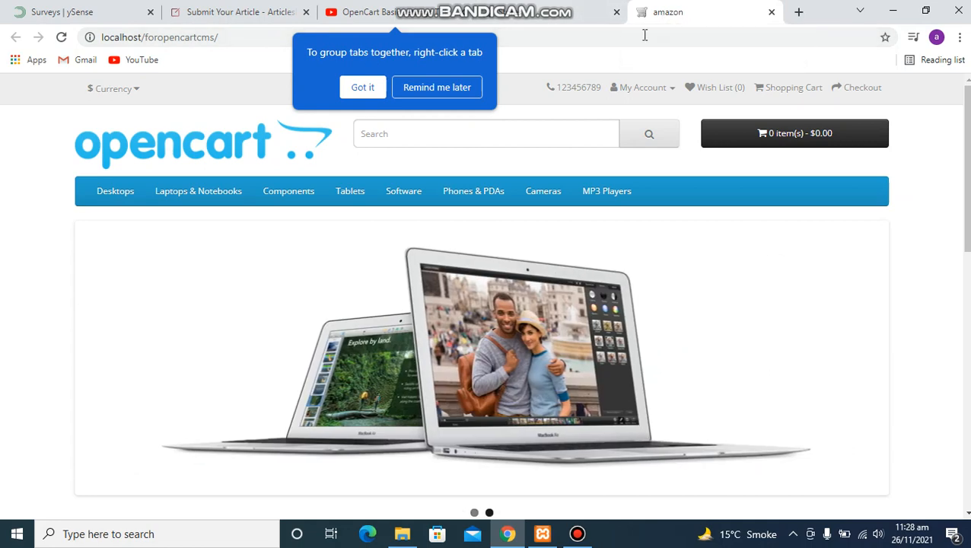
pyautogui.click(772, 12)
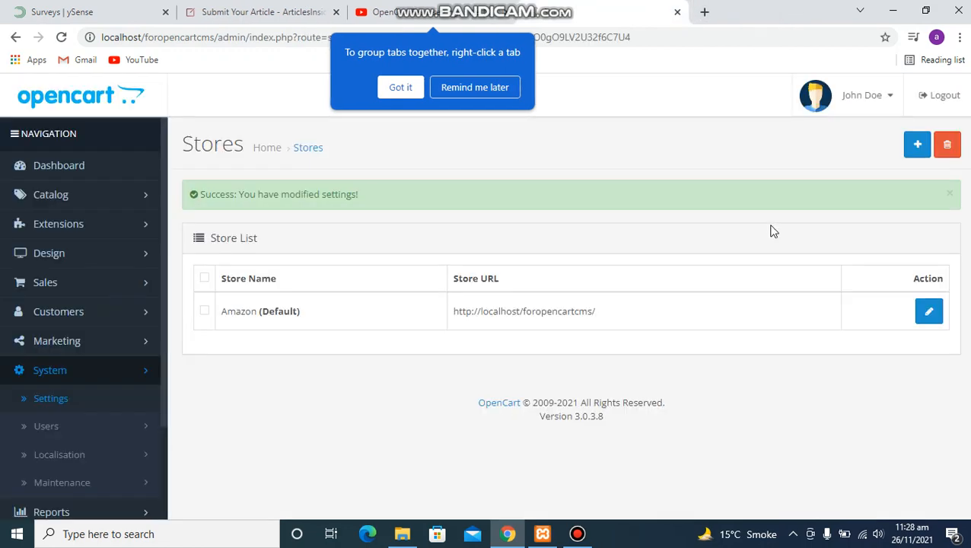
pyautogui.click(891, 99)
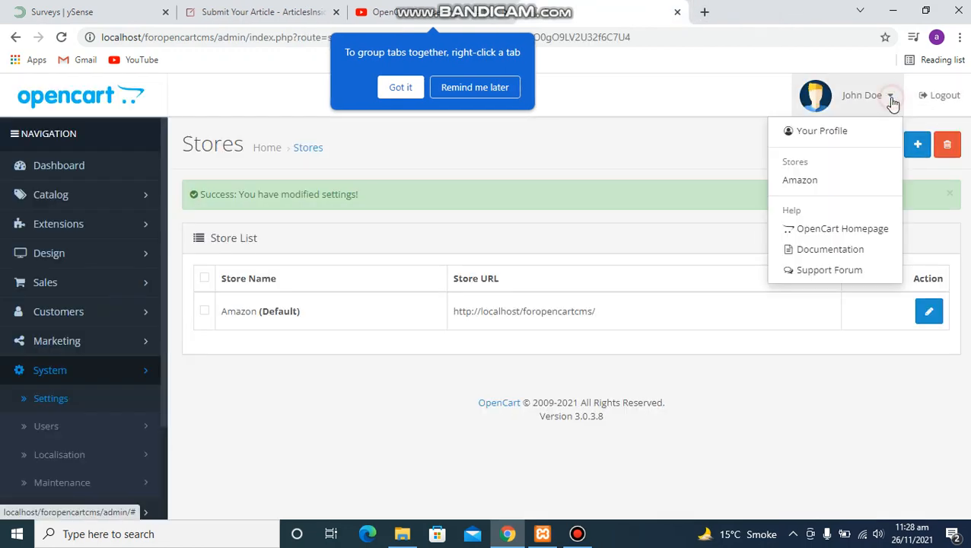
pyautogui.click(795, 184)
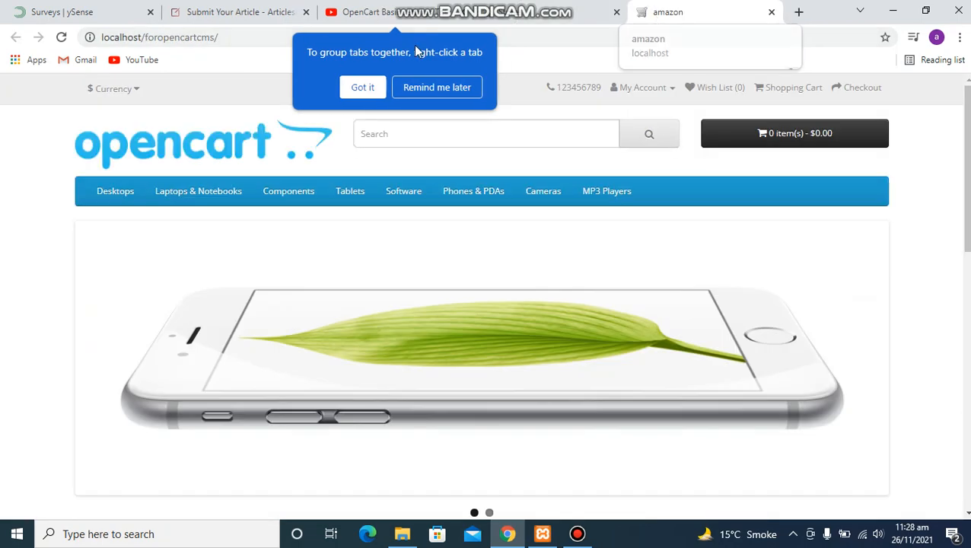
pyautogui.click(360, 90)
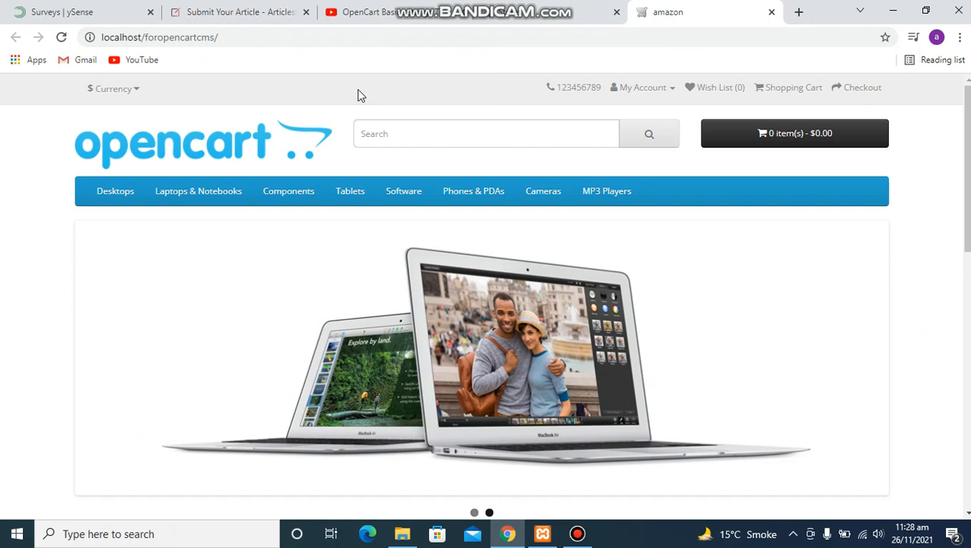
# - Return to the store admin and start adding a new currency in the localisation currencies
pyautogui.click(533, 23)
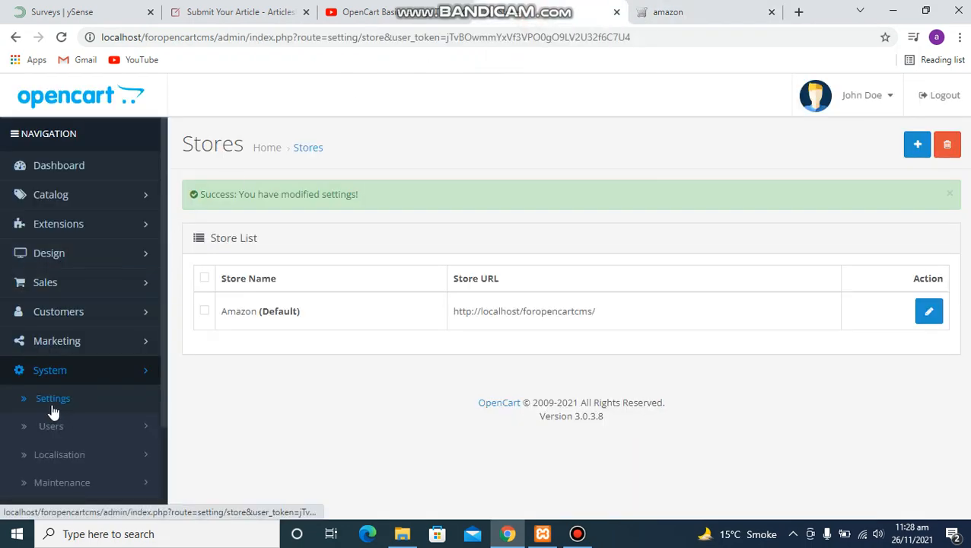
pyautogui.click(59, 454)
pyautogui.scroll(-3, 76, 454)
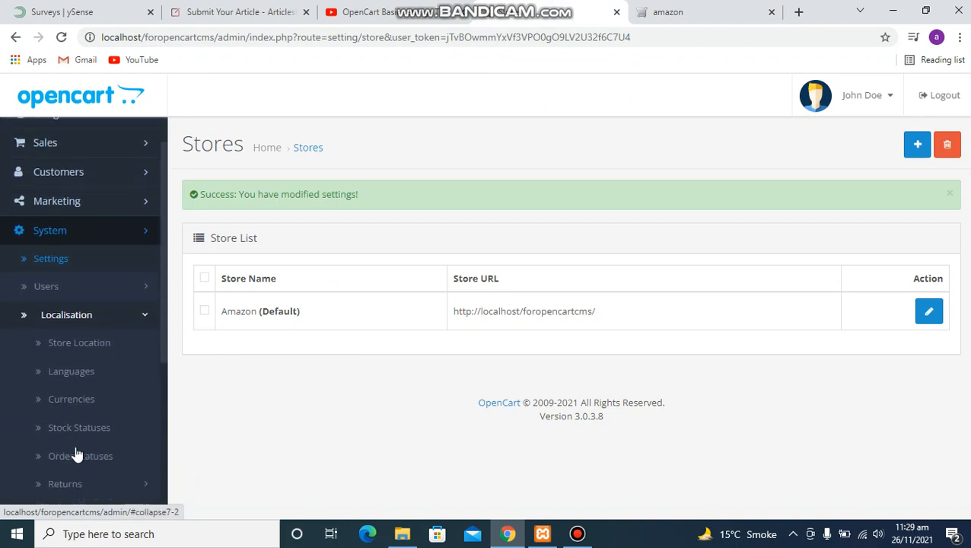
pyautogui.click(92, 304)
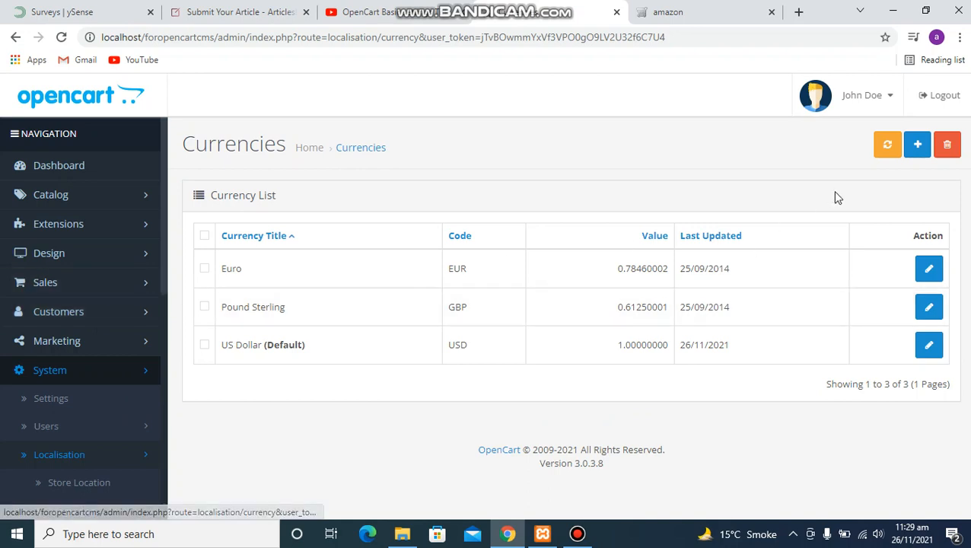
pyautogui.click(918, 146)
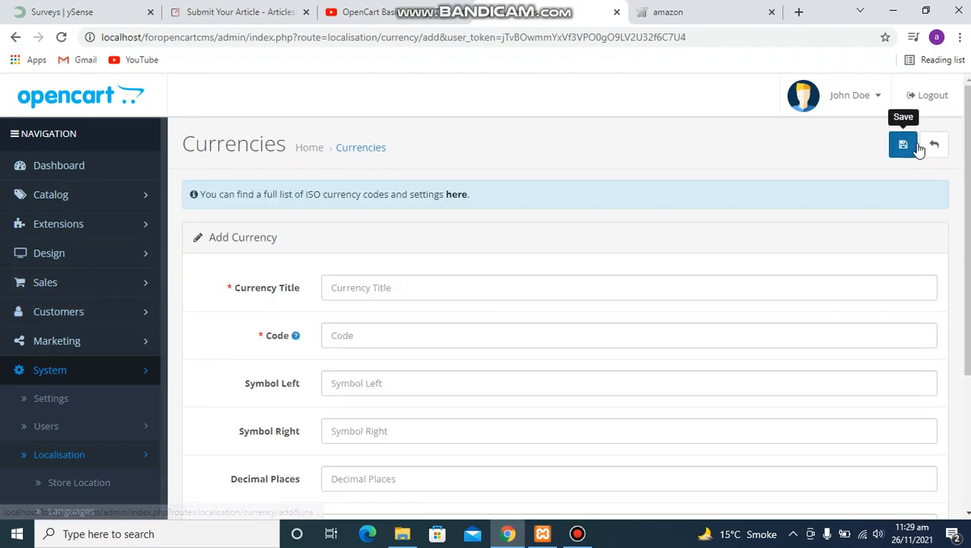
pyautogui.click(383, 289)
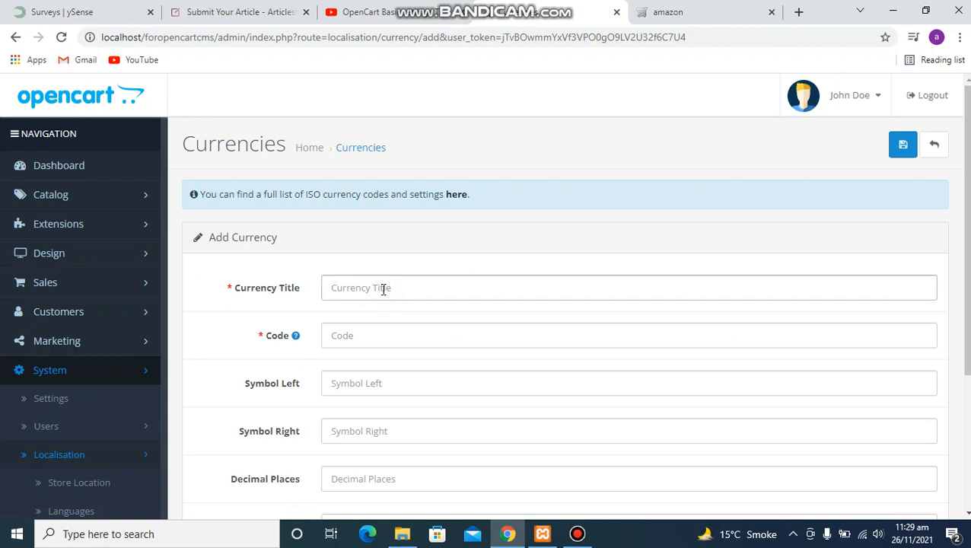
pyautogui.press('Return')
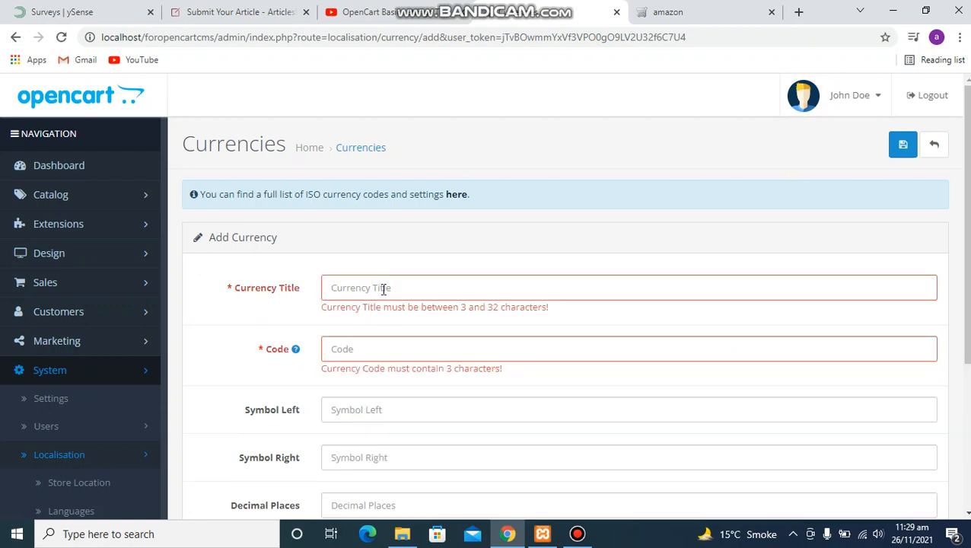
# - Set the new currency's title to PKR and its code to 001
pyautogui.click(342, 350)
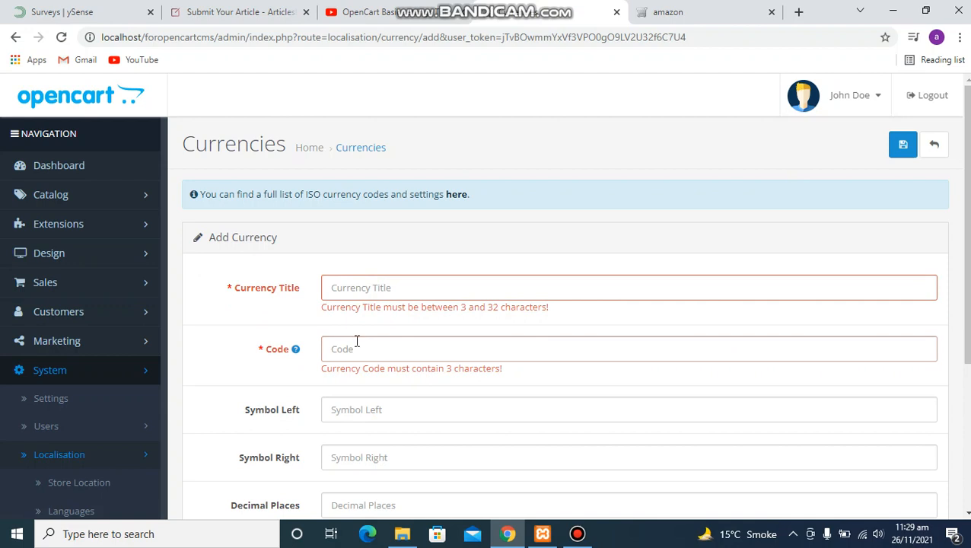
pyautogui.click(371, 289)
pyautogui.write('P')
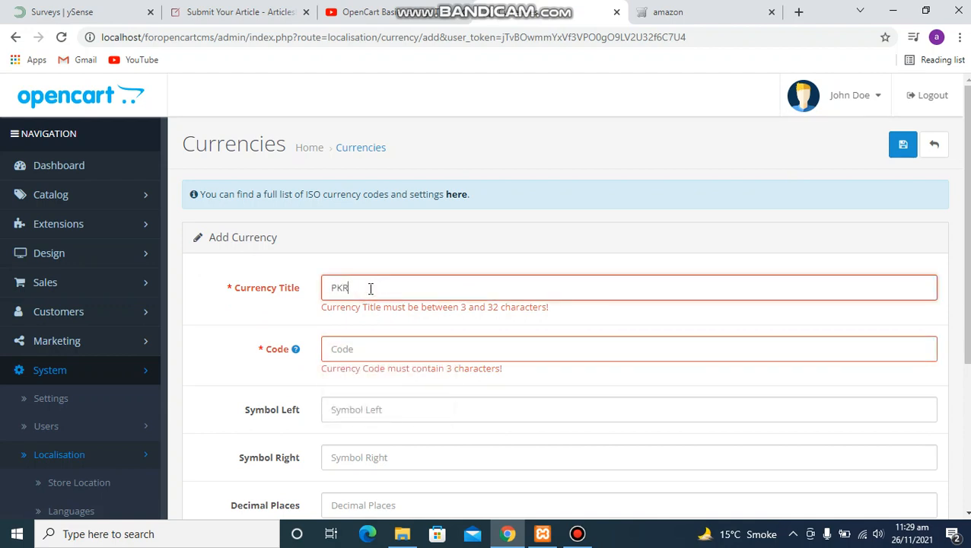
pyautogui.write('KR')
pyautogui.click(344, 348)
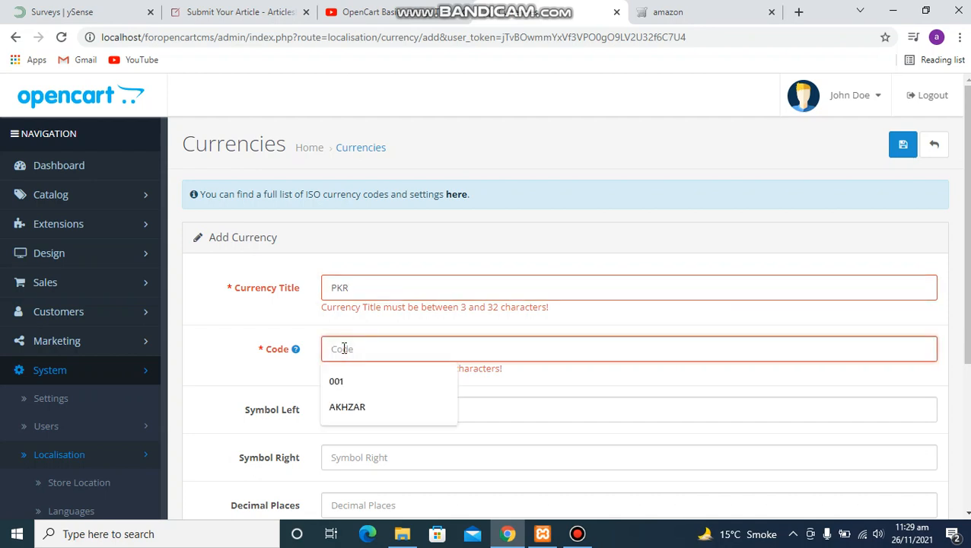
pyautogui.click(336, 378)
# - Enter Rs as both the left and right symbol of the currency and "." for its decimal places
pyautogui.click(353, 409)
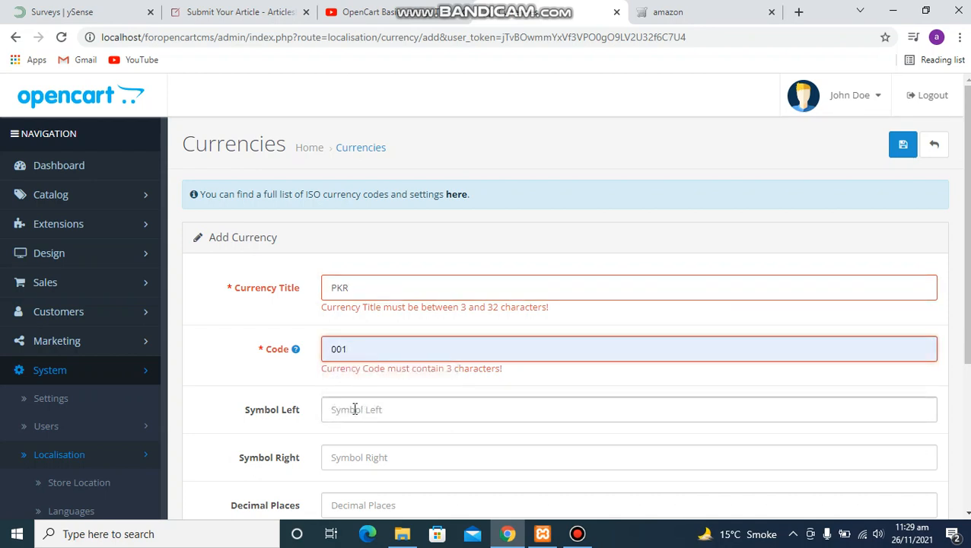
pyautogui.write('Rs')
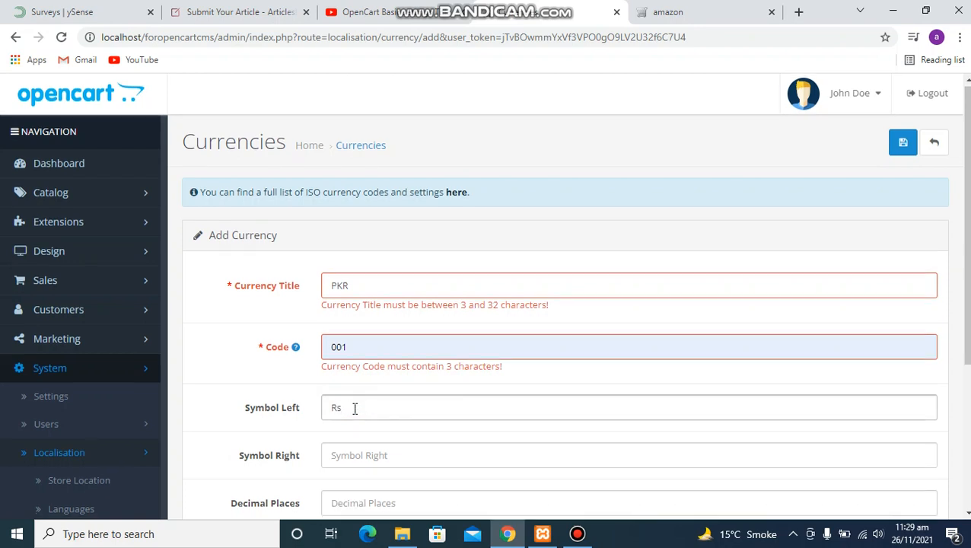
pyautogui.scroll(-2, 354, 410)
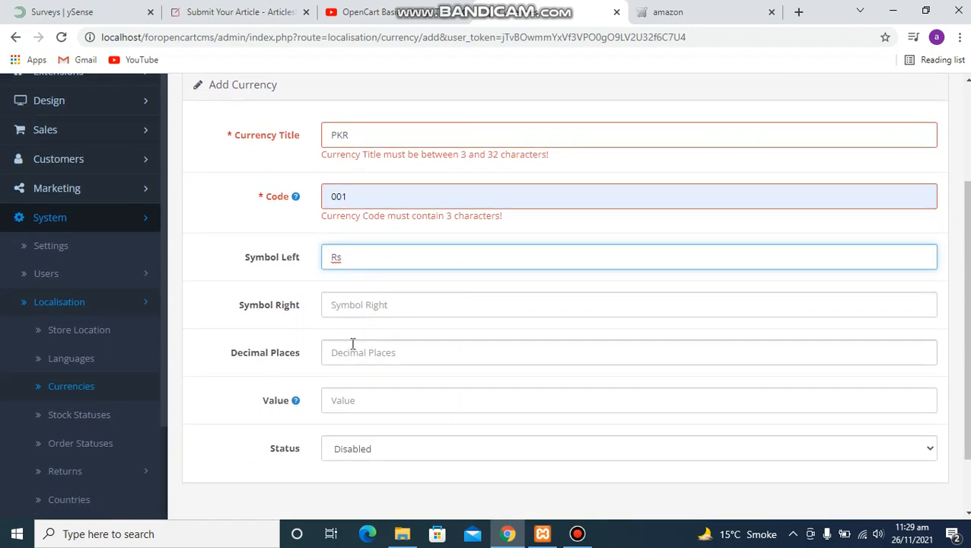
pyautogui.click(353, 306)
pyautogui.write('Rs')
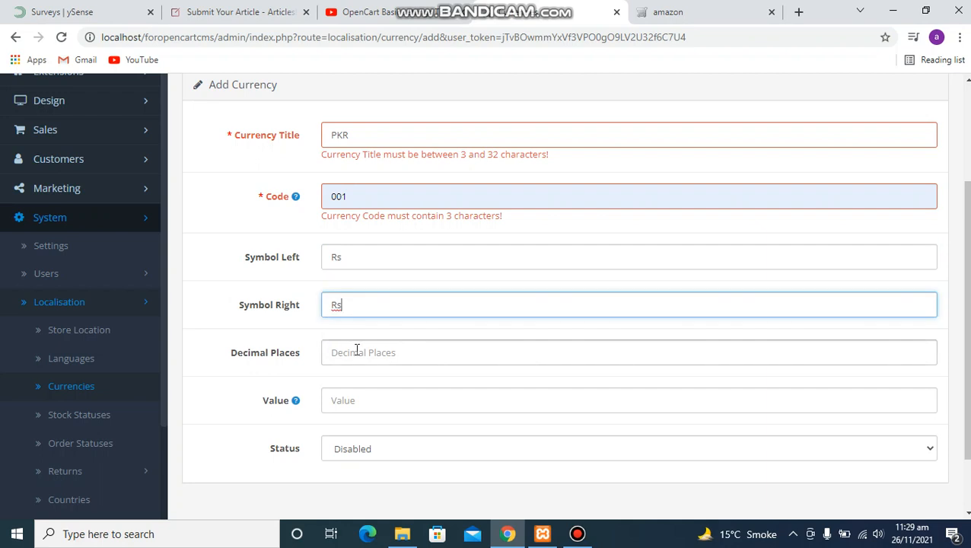
pyautogui.click(357, 351)
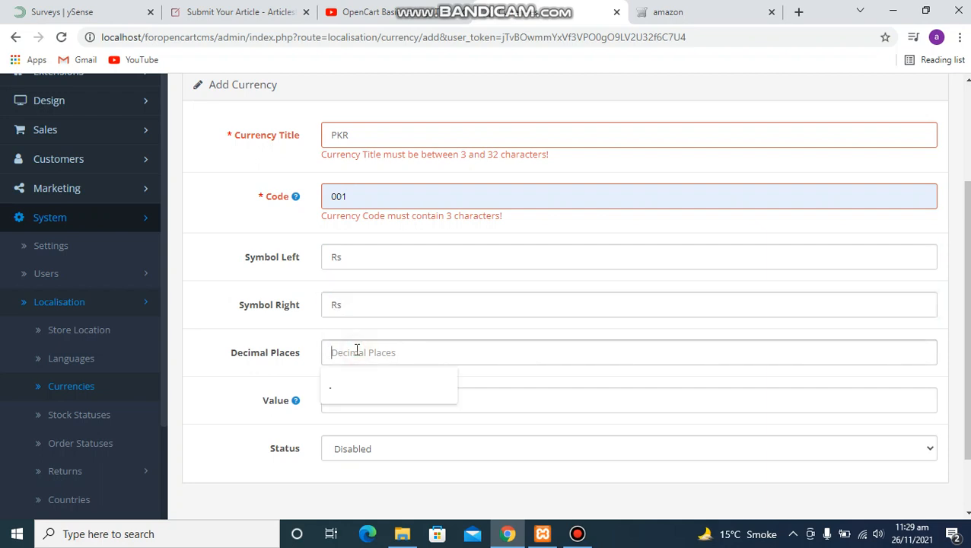
pyautogui.write('.')
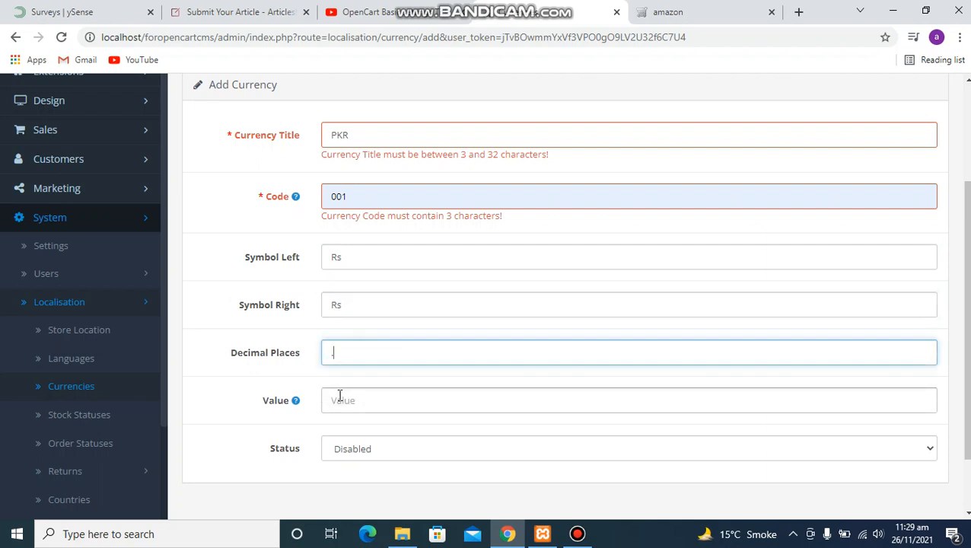
# - Set the PKR currency's value to 175.000 and its status to Enabled
pyautogui.click(340, 396)
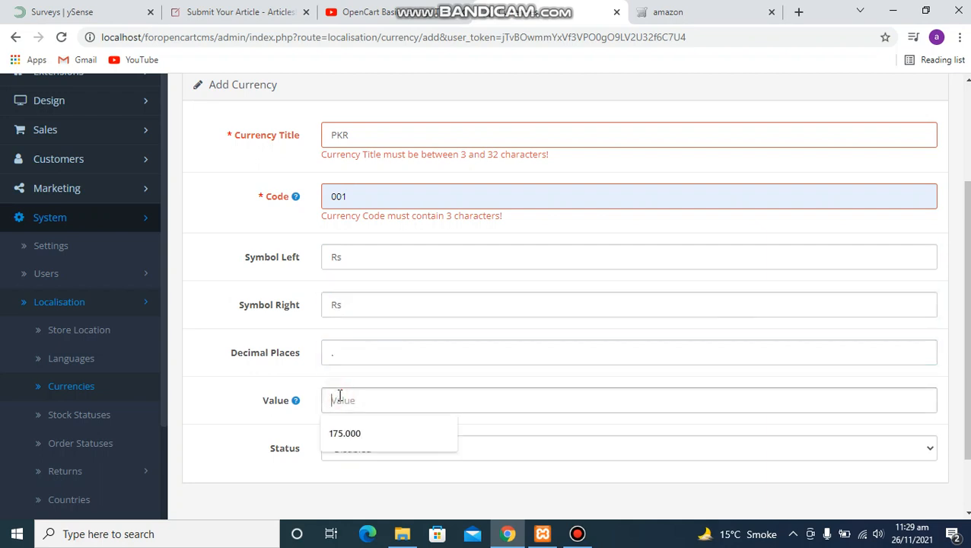
pyautogui.click(344, 433)
pyautogui.scroll(-1, 242, 430)
pyautogui.scroll(-1, 242, 431)
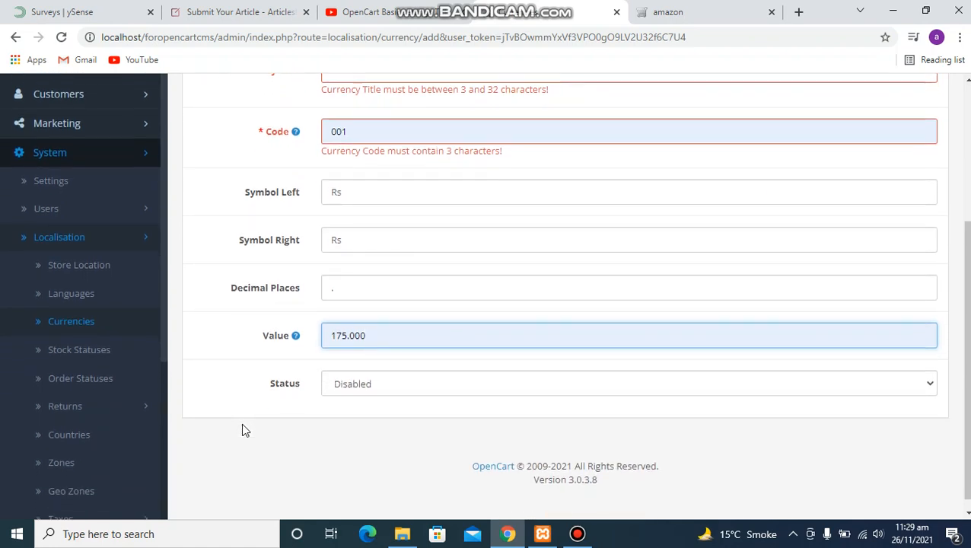
pyautogui.click(425, 385)
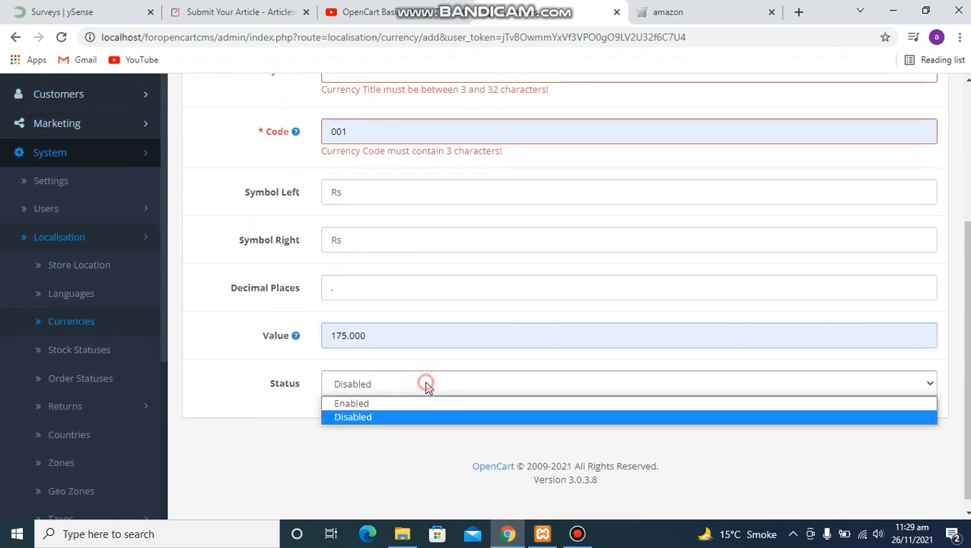
pyautogui.click(373, 404)
pyautogui.scroll(3, 440, 440)
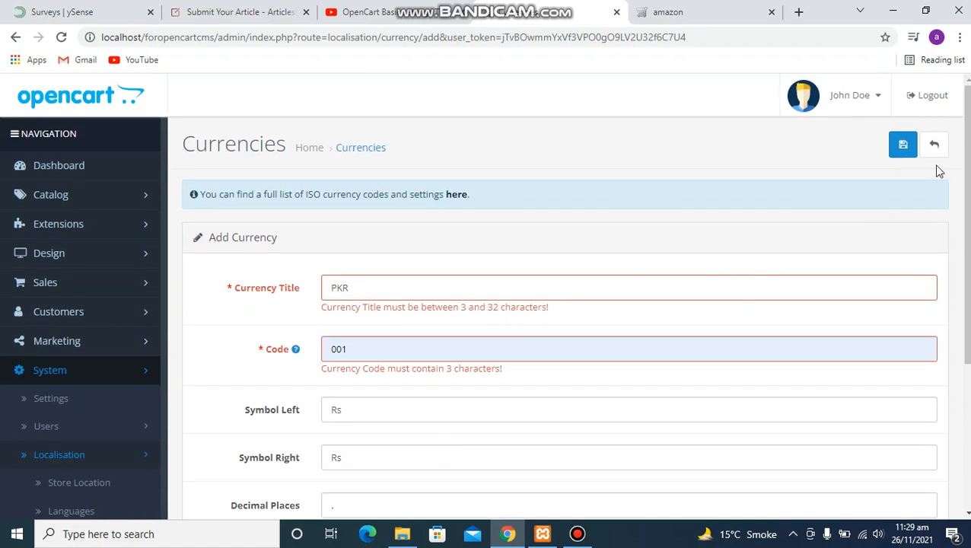
# - Save the new PKR currency and open the Amazon storefront from the admin
pyautogui.click(910, 151)
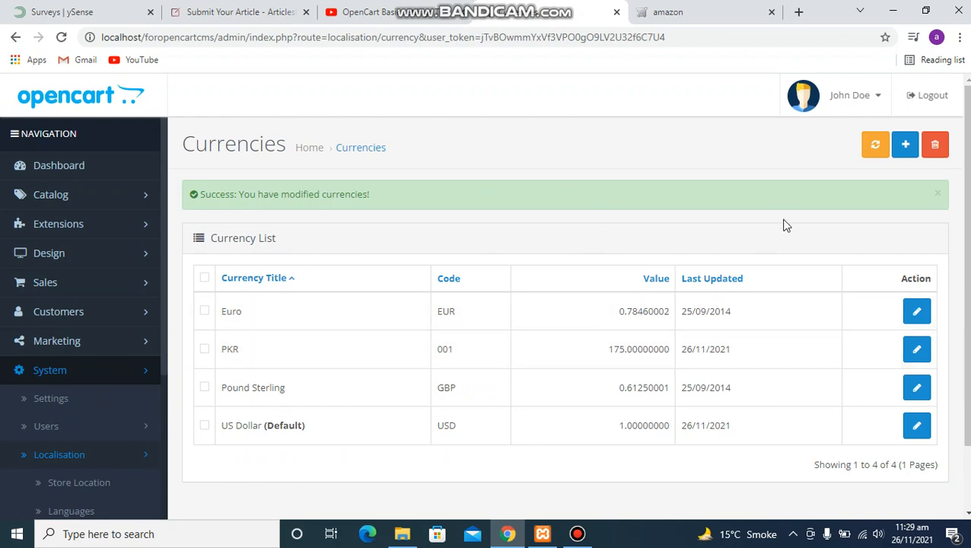
pyautogui.click(875, 98)
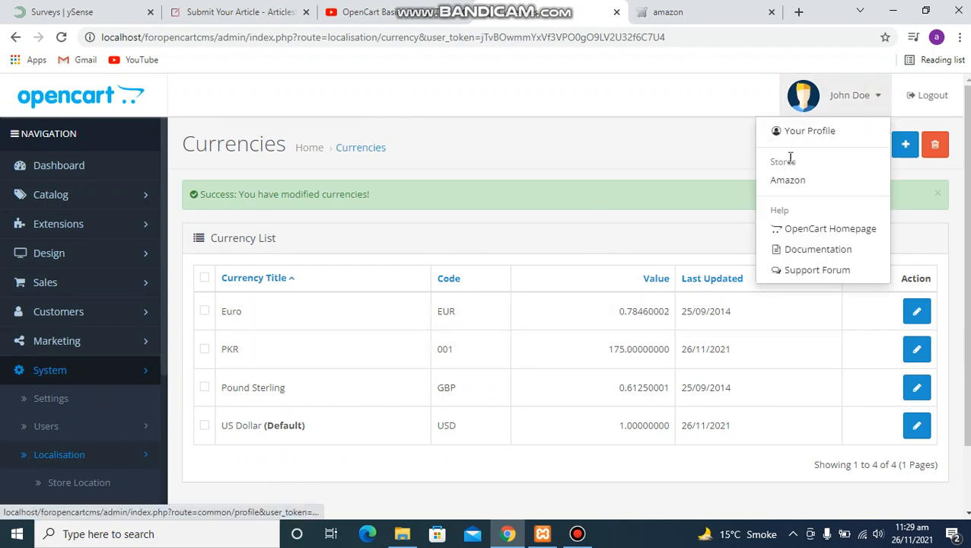
pyautogui.click(782, 182)
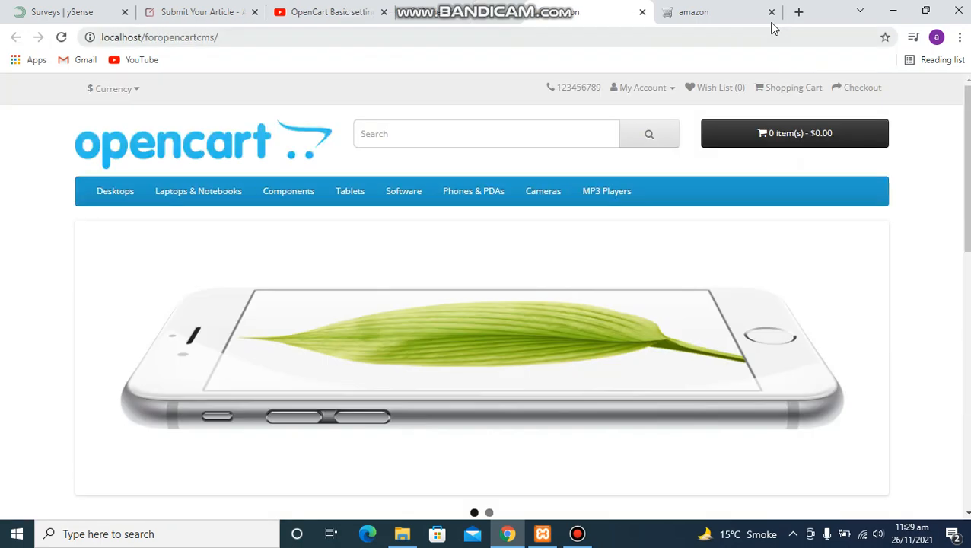
# - Switch the storefront's currency to PKR and check the prices of the featured products on the home page
pyautogui.click(135, 89)
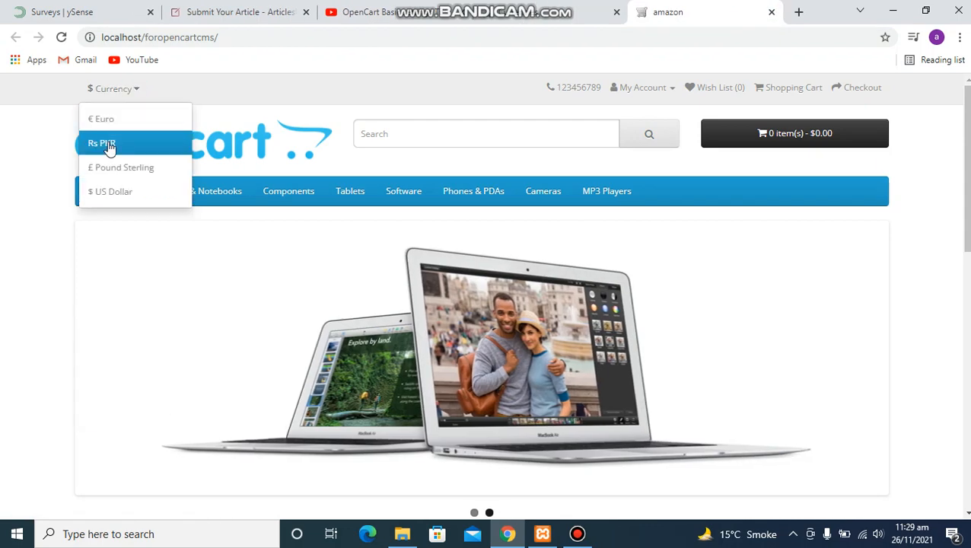
pyautogui.click(110, 144)
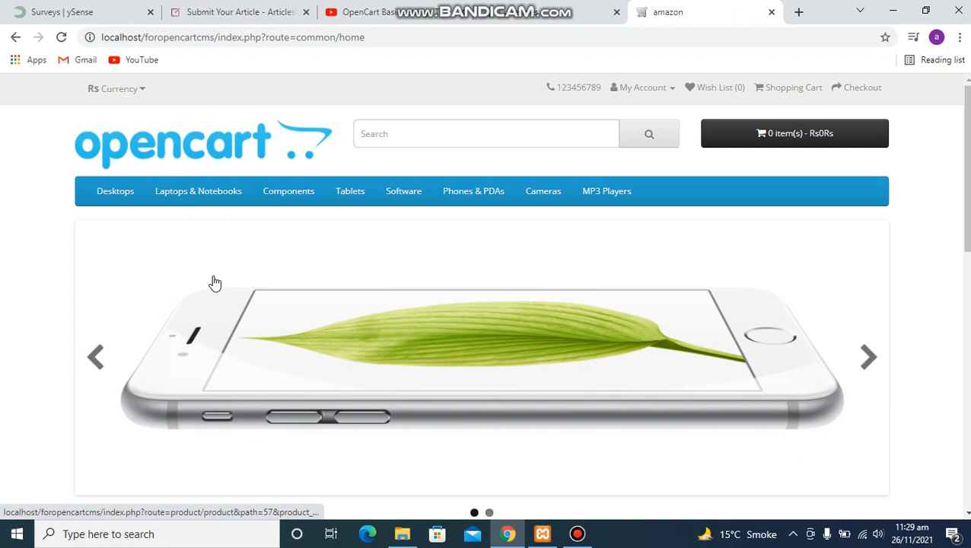
pyautogui.scroll(-8, 215, 283)
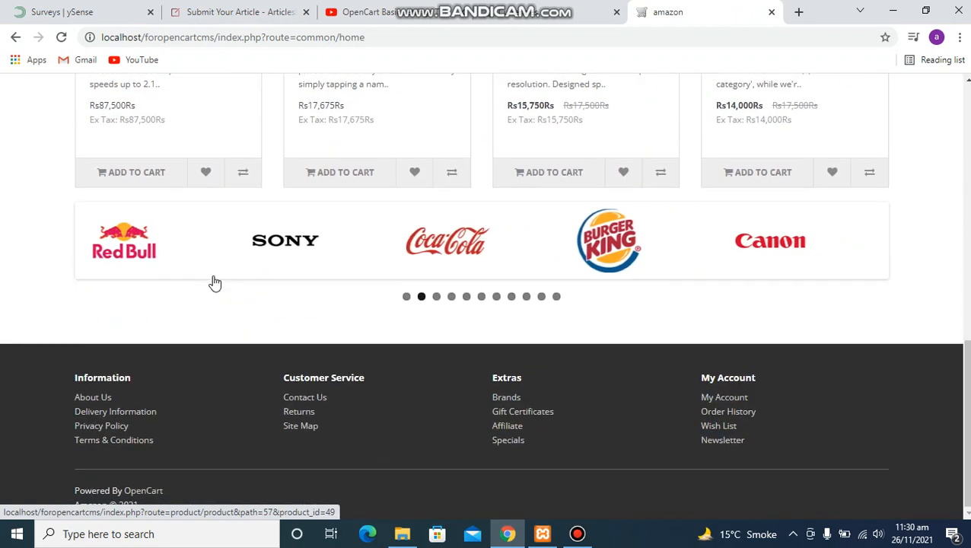
pyautogui.scroll(5, 214, 283)
pyautogui.scroll(-2, 213, 281)
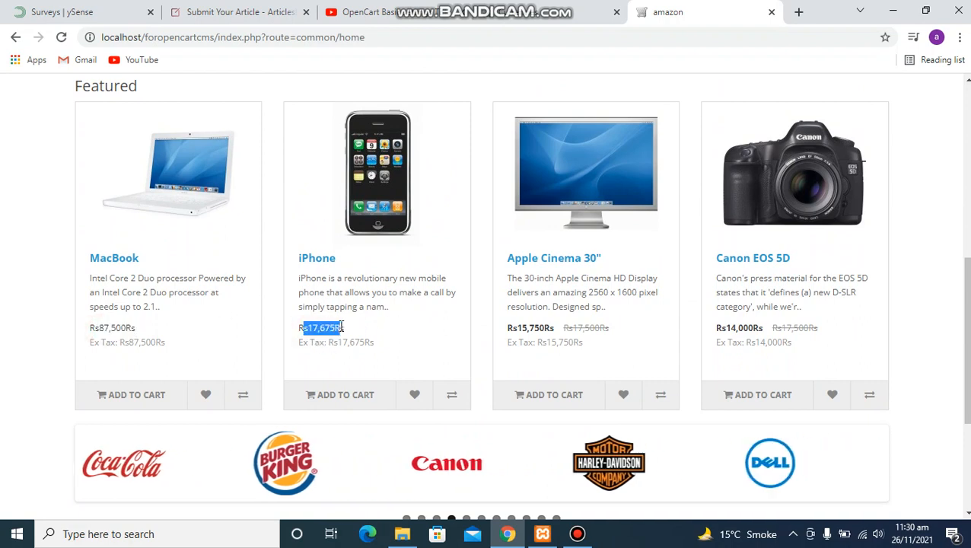
pyautogui.scroll(-3, 341, 329)
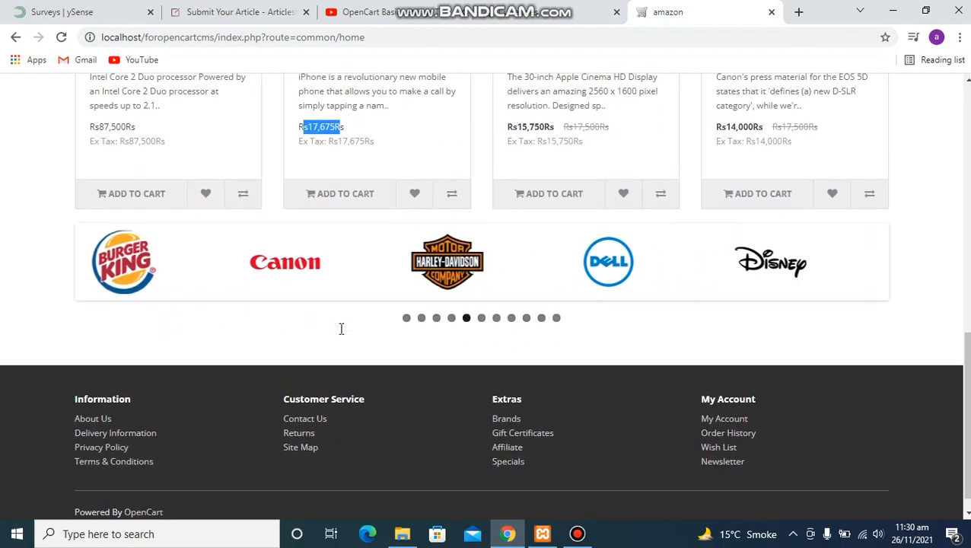